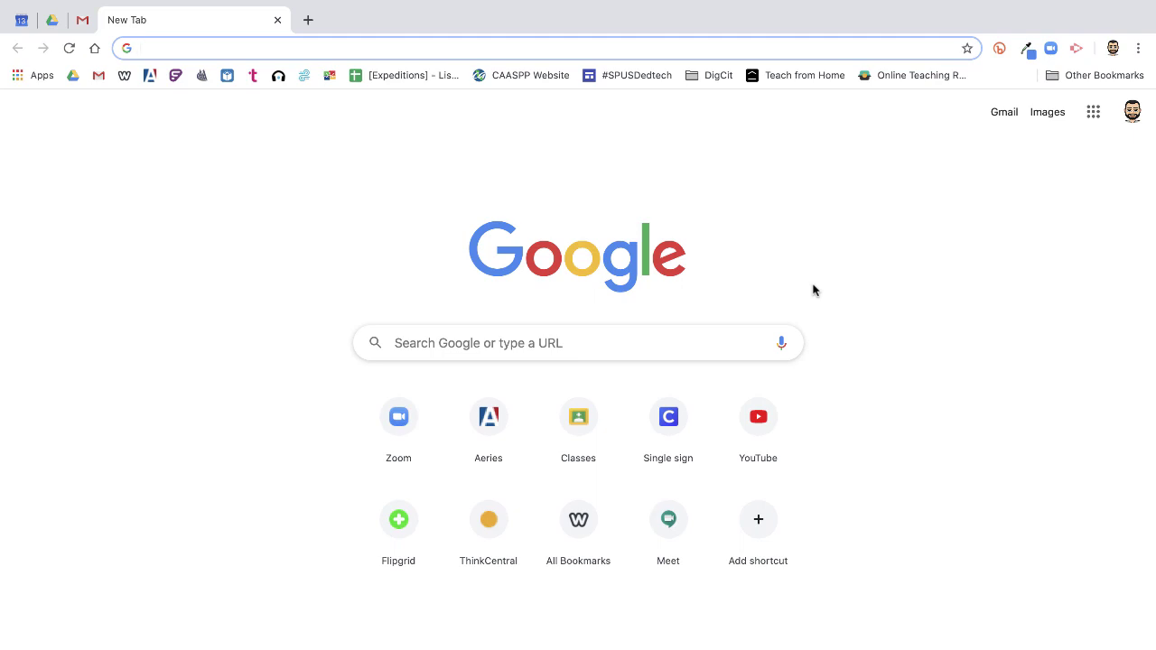
Step: Search the web for kami, open the kamiapp.com site and sign in to Kami
type("kami")
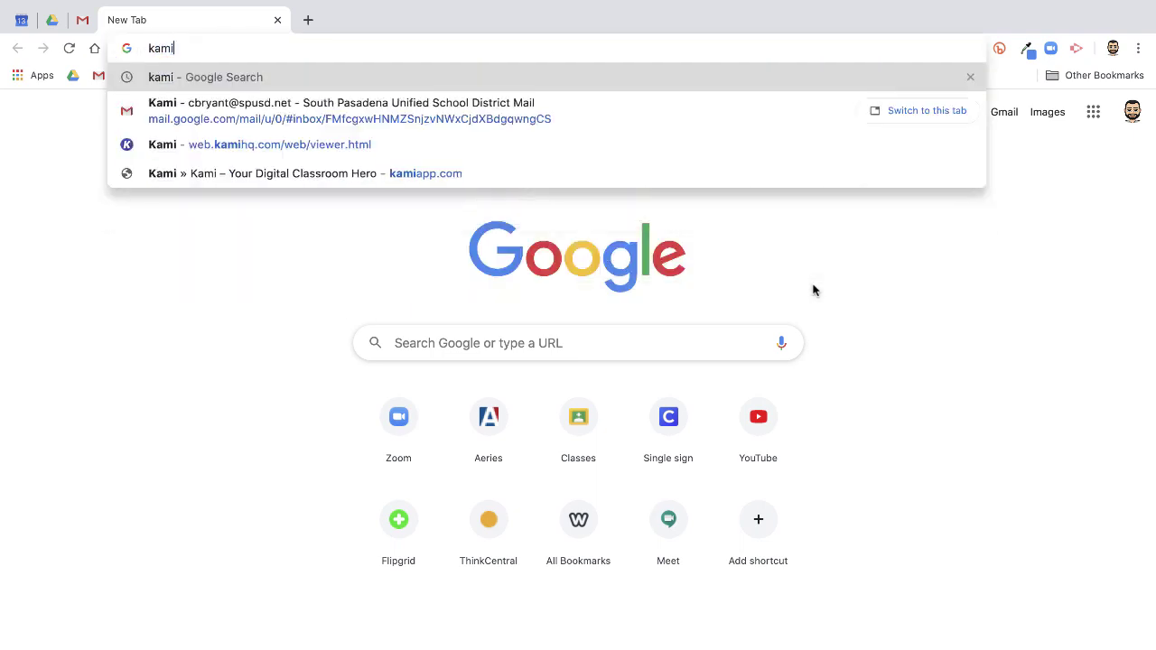
key("Return")
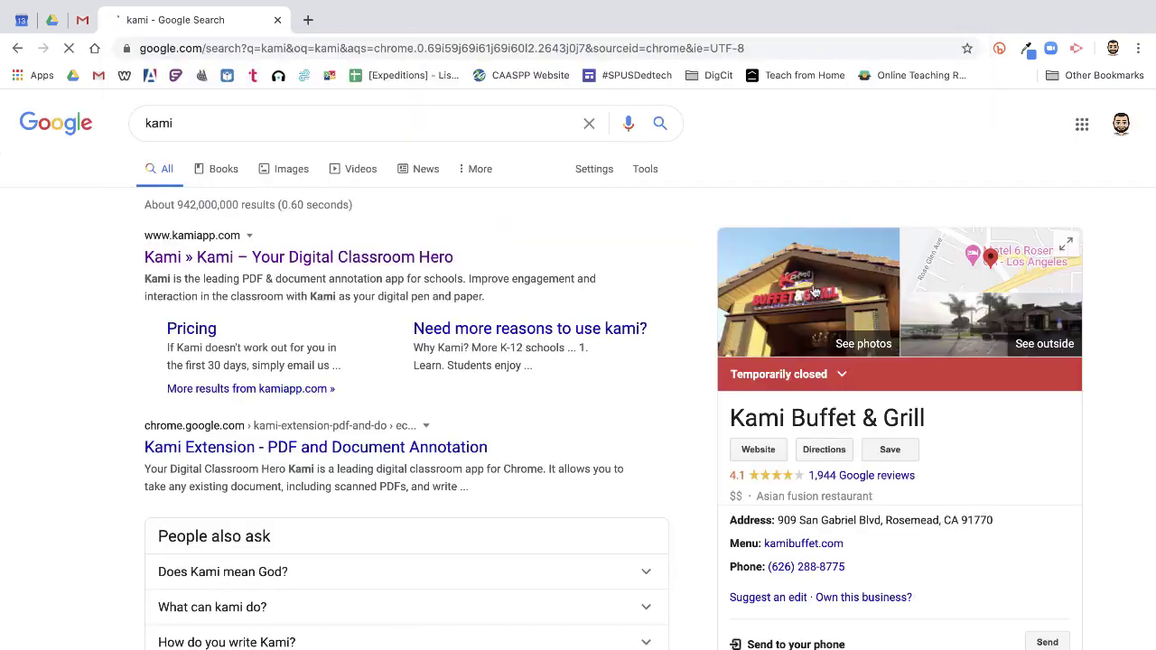
left_click(277, 259)
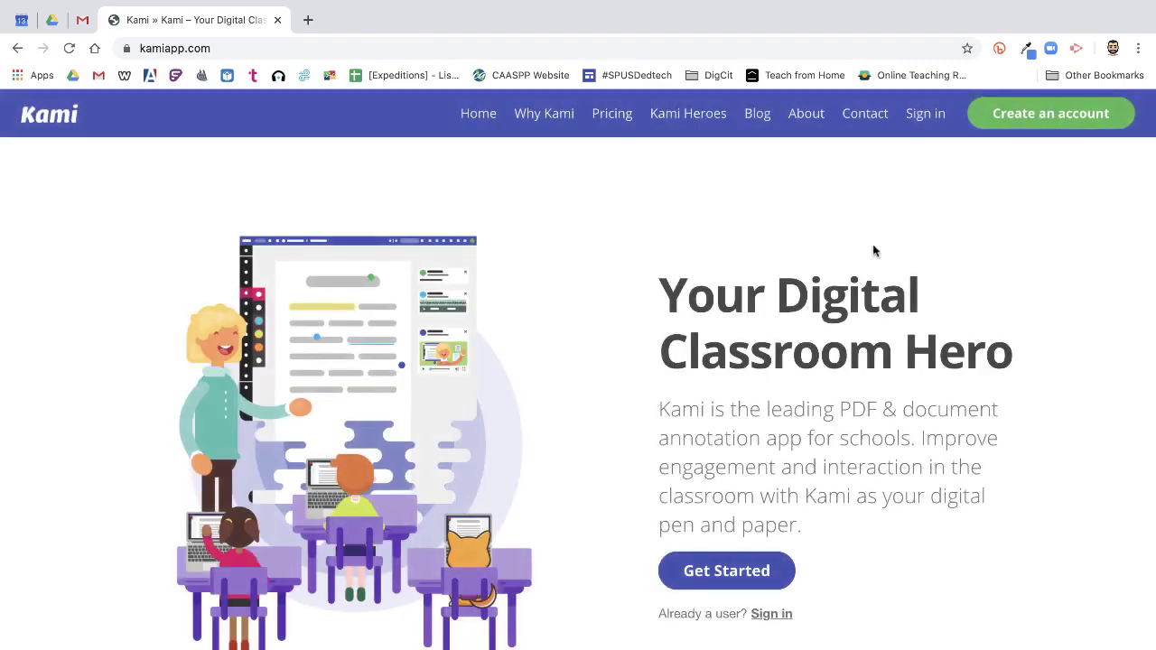
left_click(927, 116)
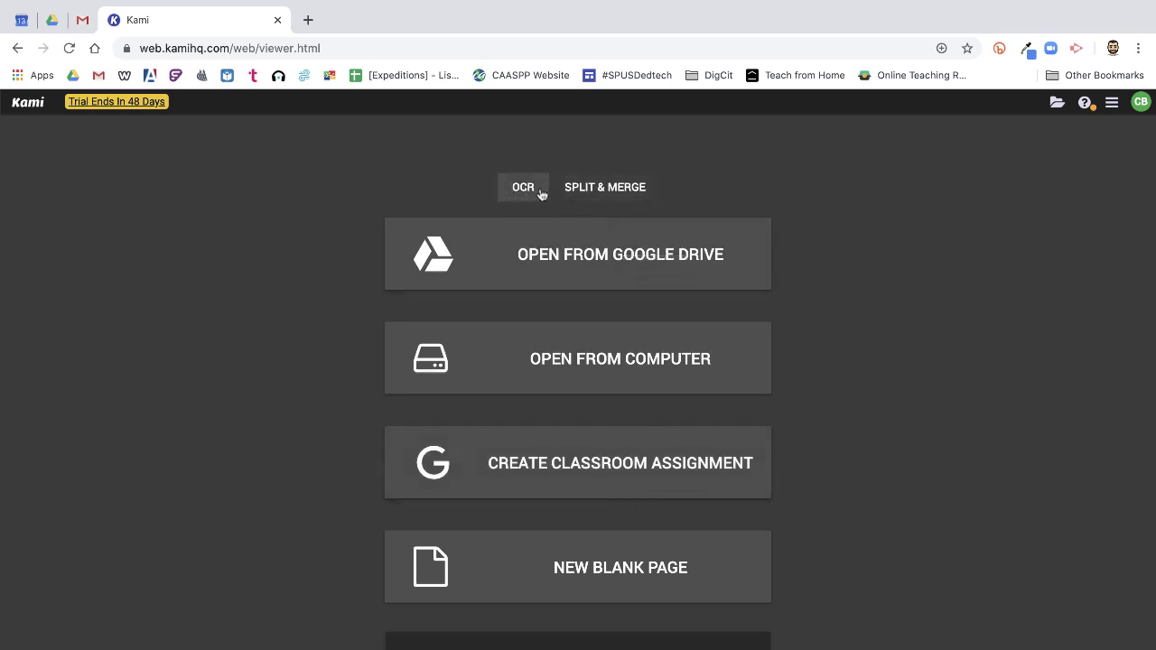
Step: Open Kami's Split and Merge tool and load the FractionsSecretCodeWorksheets PDF from Google Drive
left_click(614, 190)
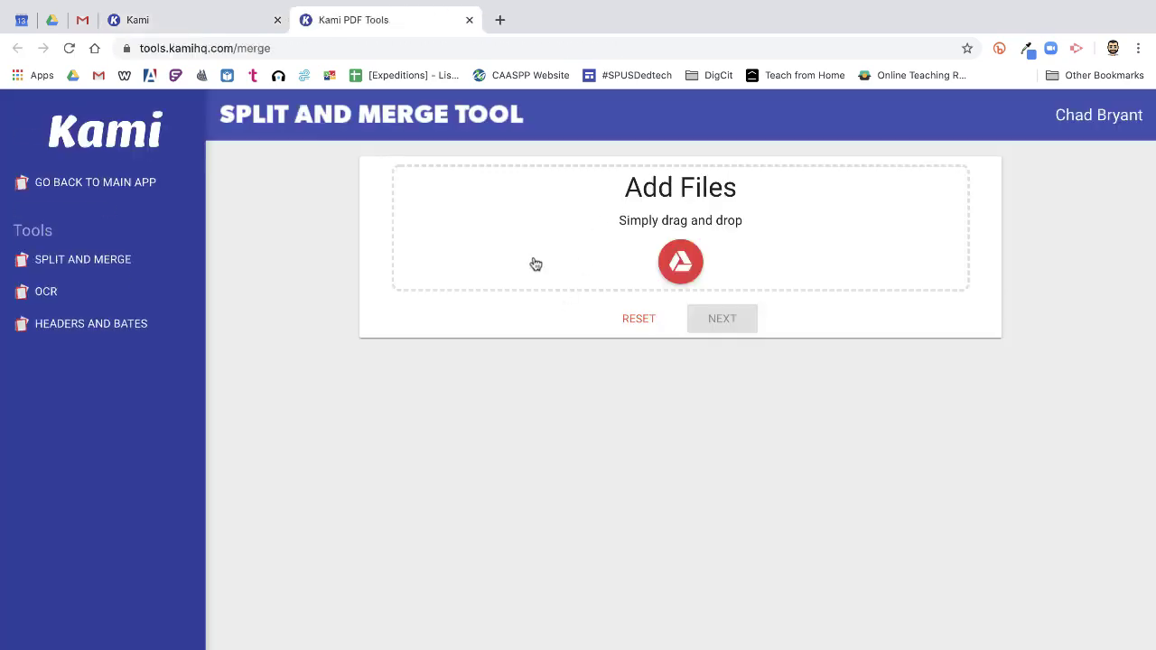
left_click(691, 263)
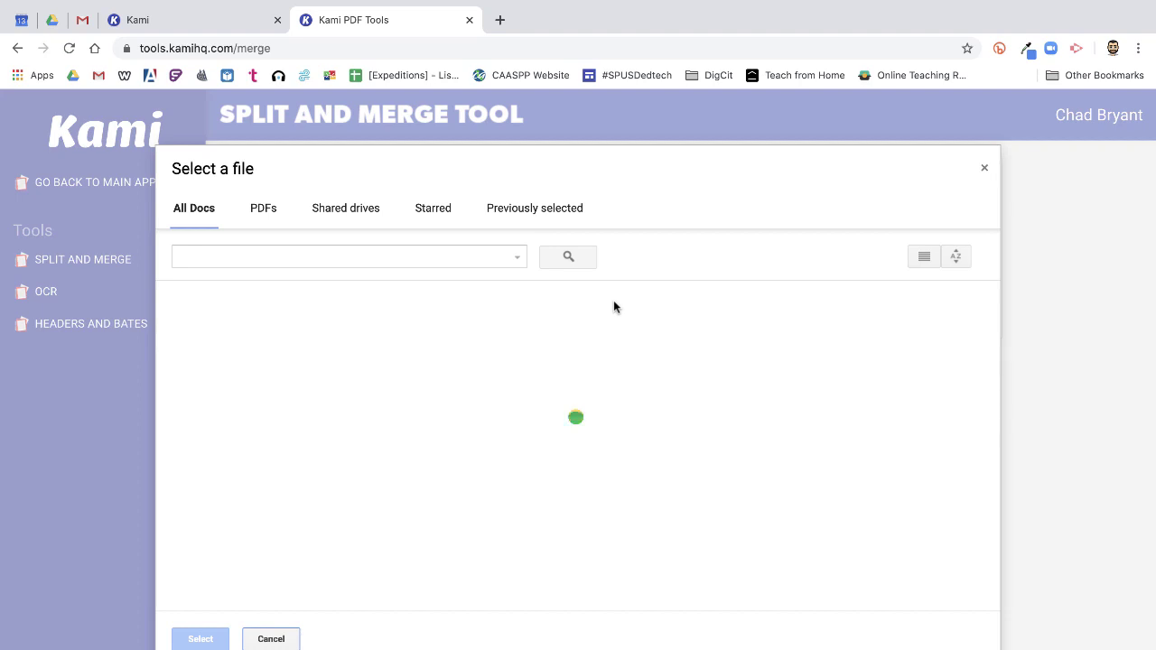
scroll(613, 470, "down", 1)
scroll(614, 469, "down", 2)
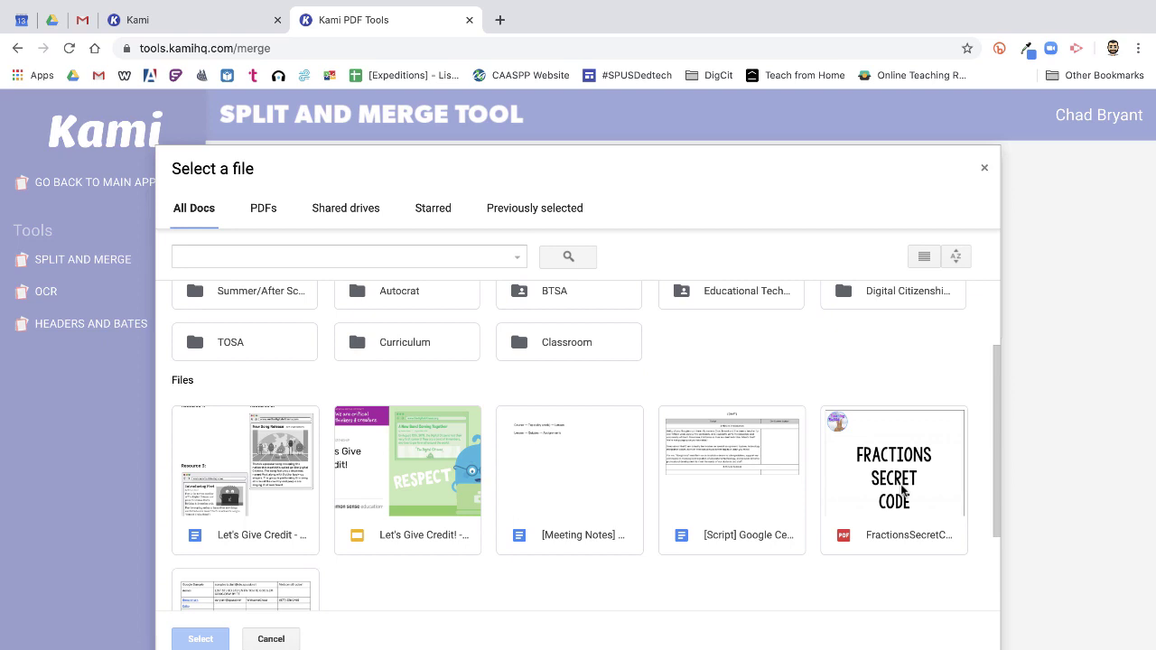
left_click(862, 515)
left_click(200, 639)
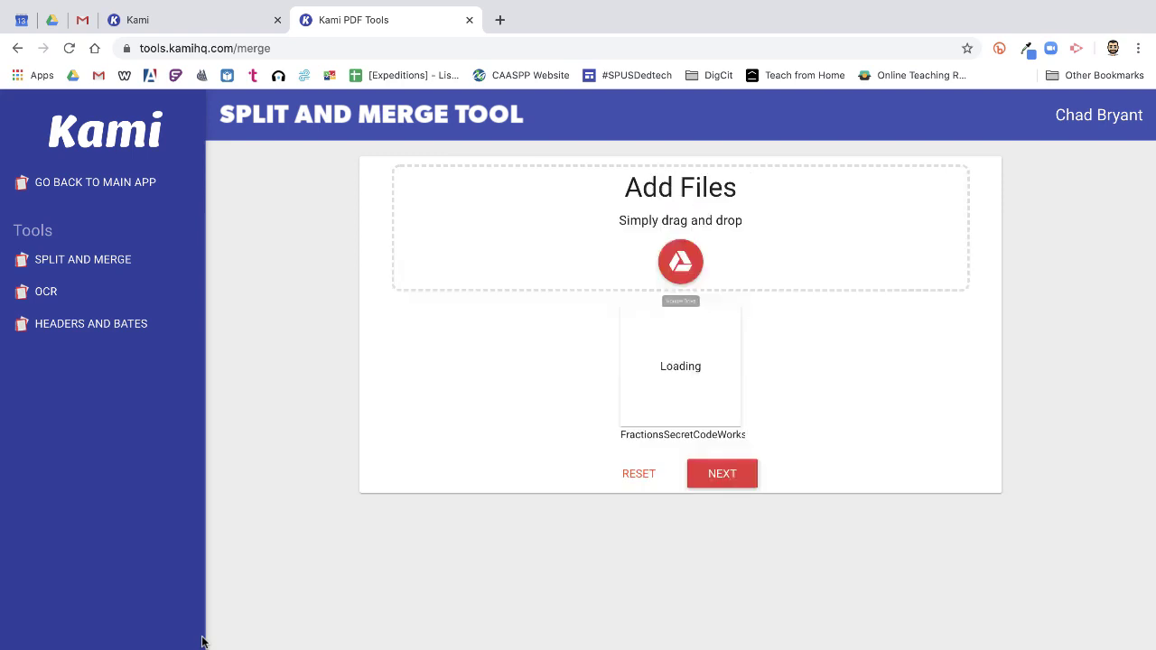
left_click(731, 473)
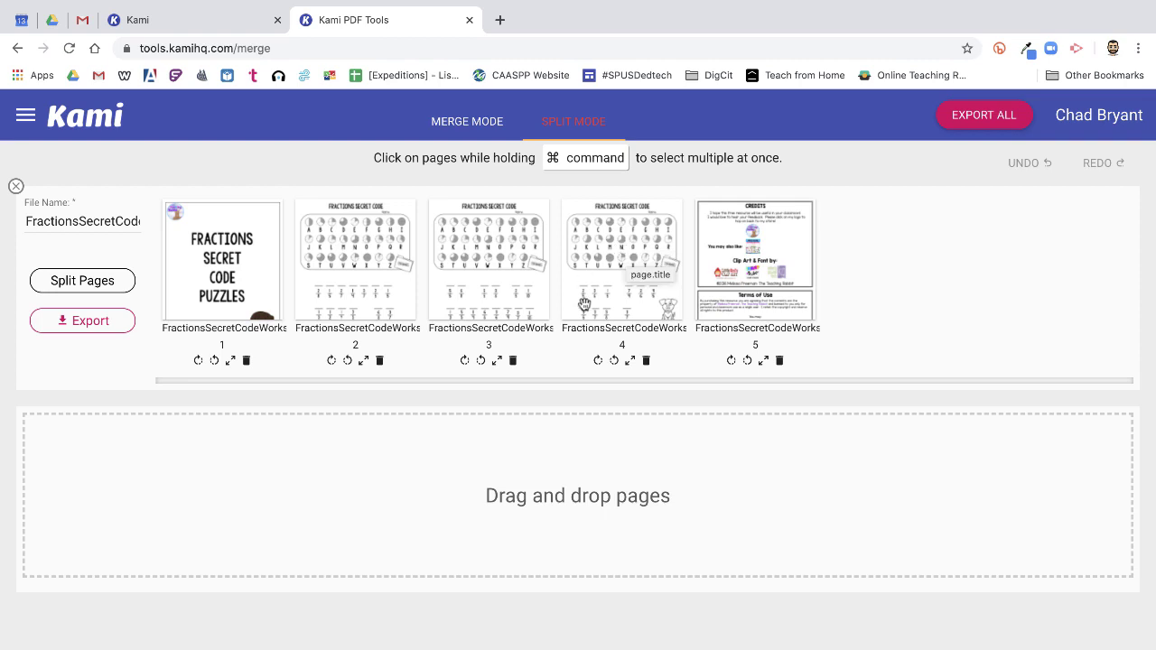
Step: Separate page 4 of the worksheet PDF into its own file and export that file to the Kami Assignments folder in Google Drive
left_click_drag(613, 296, 457, 528)
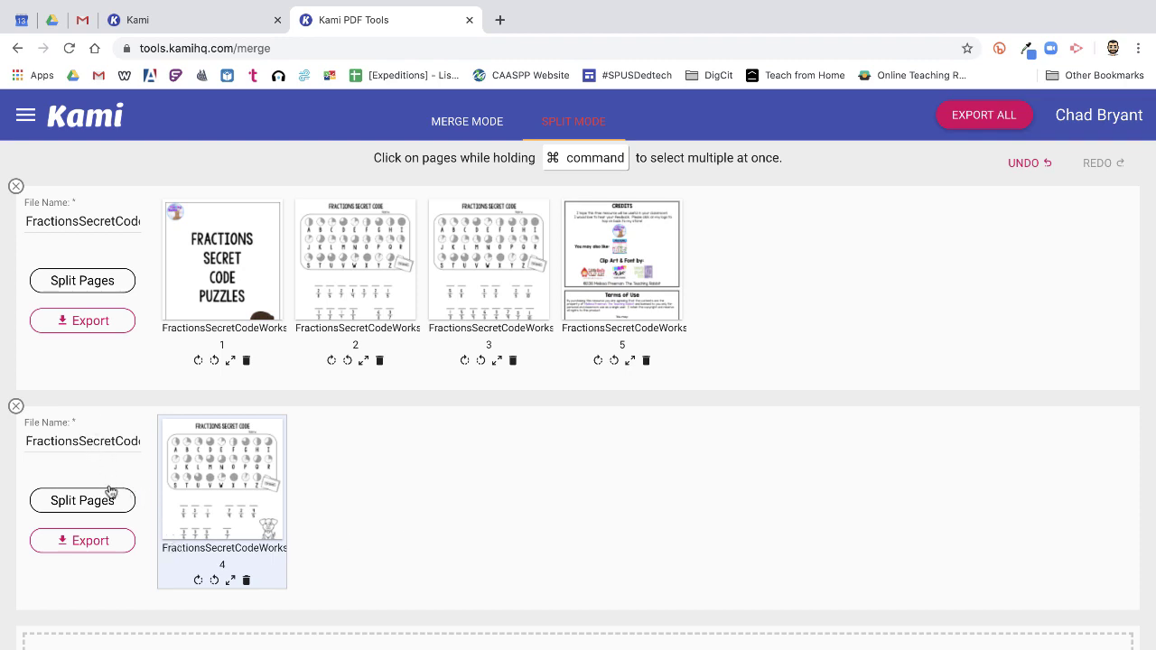
left_click(84, 551)
left_click(109, 543)
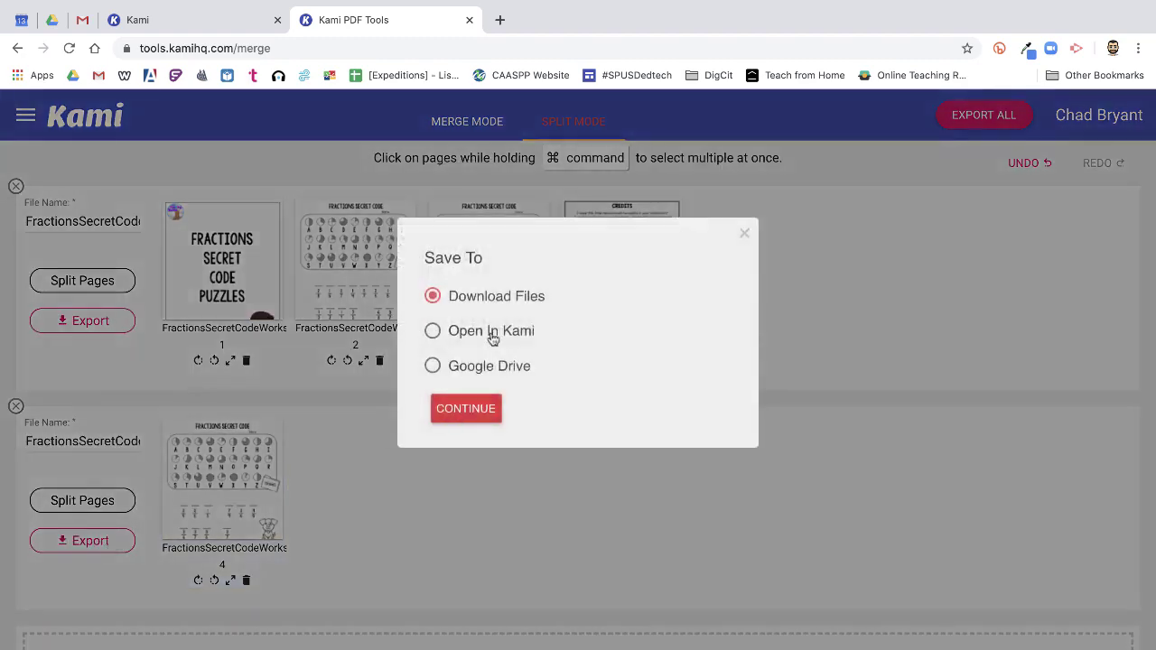
left_click(476, 370)
left_click(482, 411)
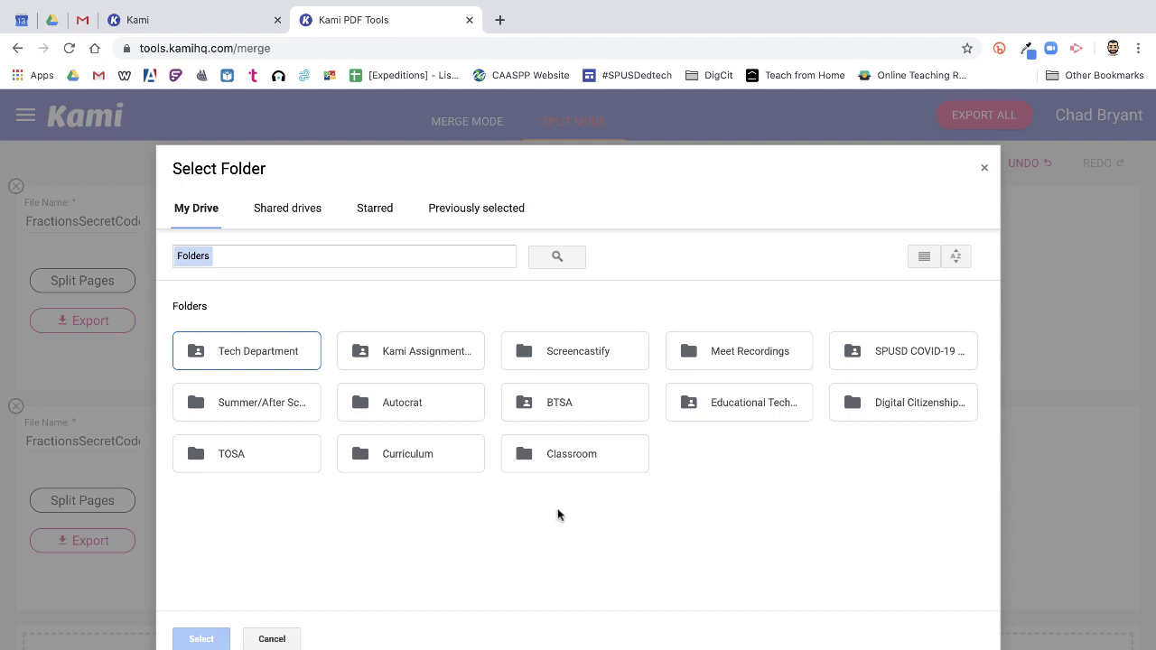
left_click(404, 354)
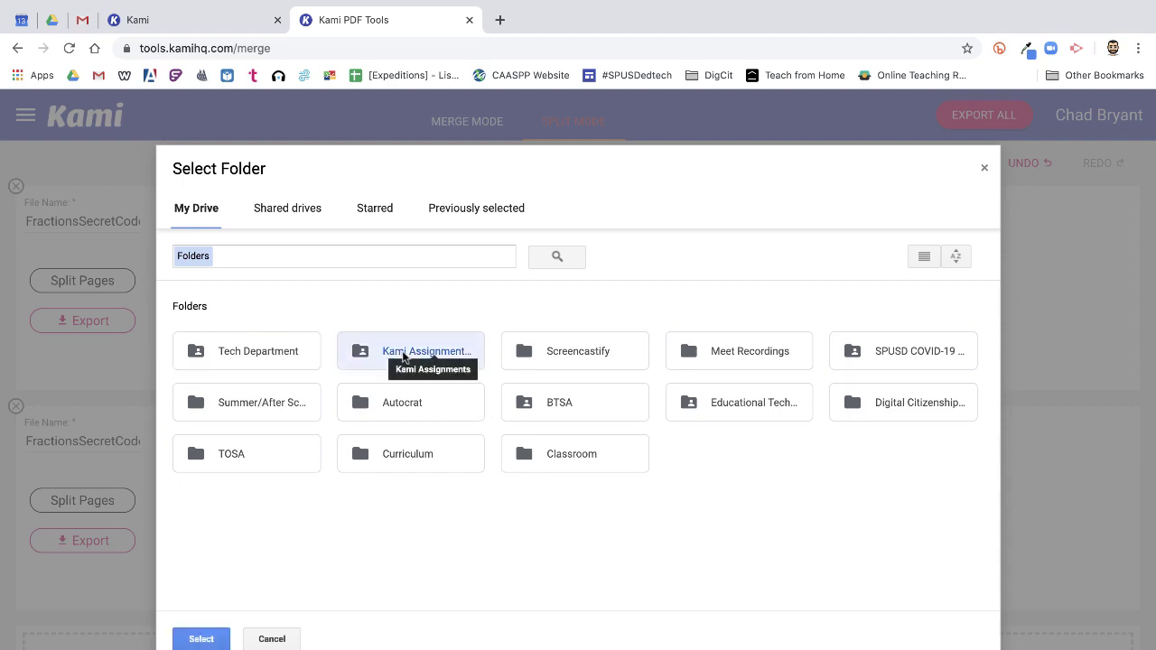
left_click(217, 636)
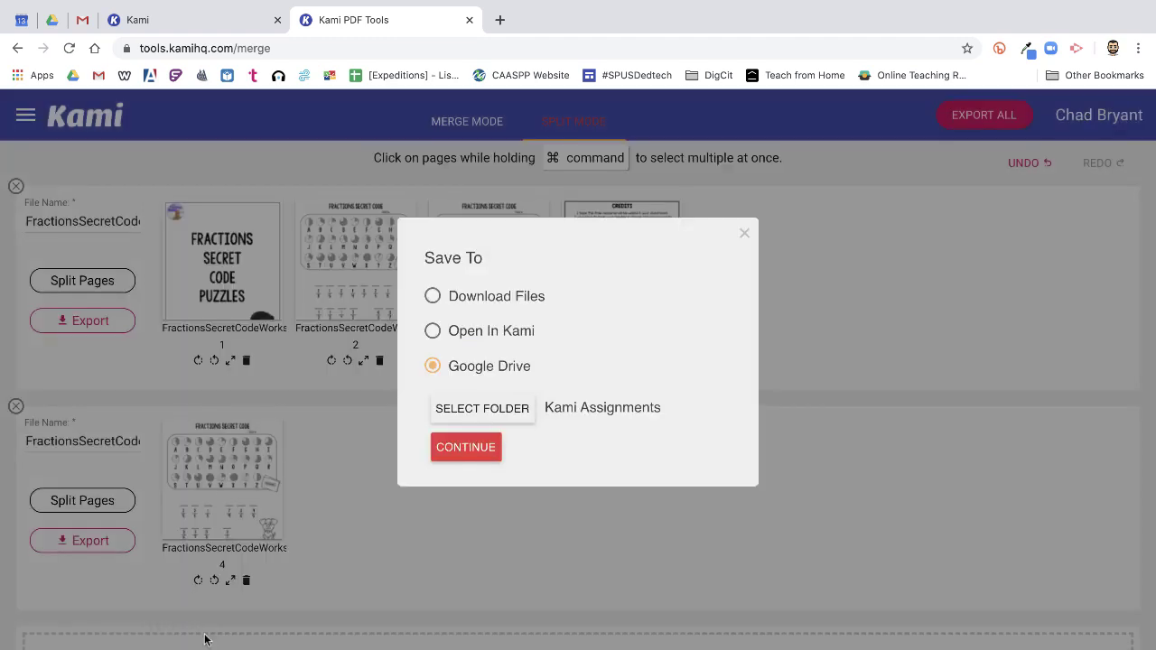
left_click(482, 450)
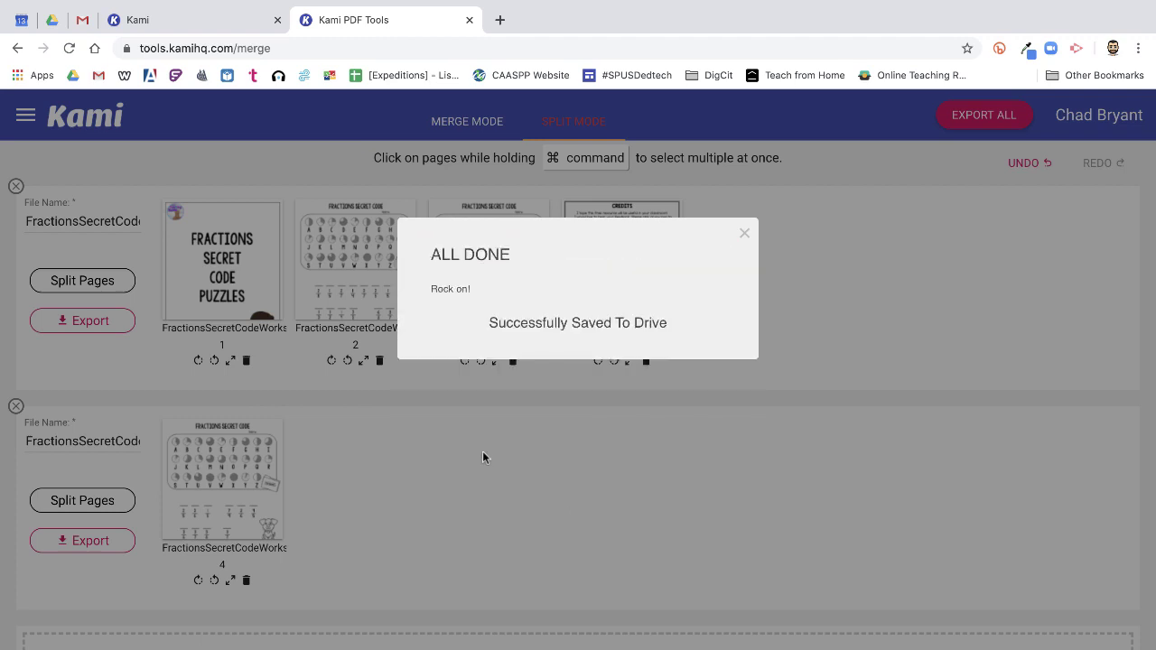
Step: Switch to Google Drive and open FractionsSecretCodeWorksheets Me(1).pdf in the Kami Assignments folder to check the exported page
left_click(54, 21)
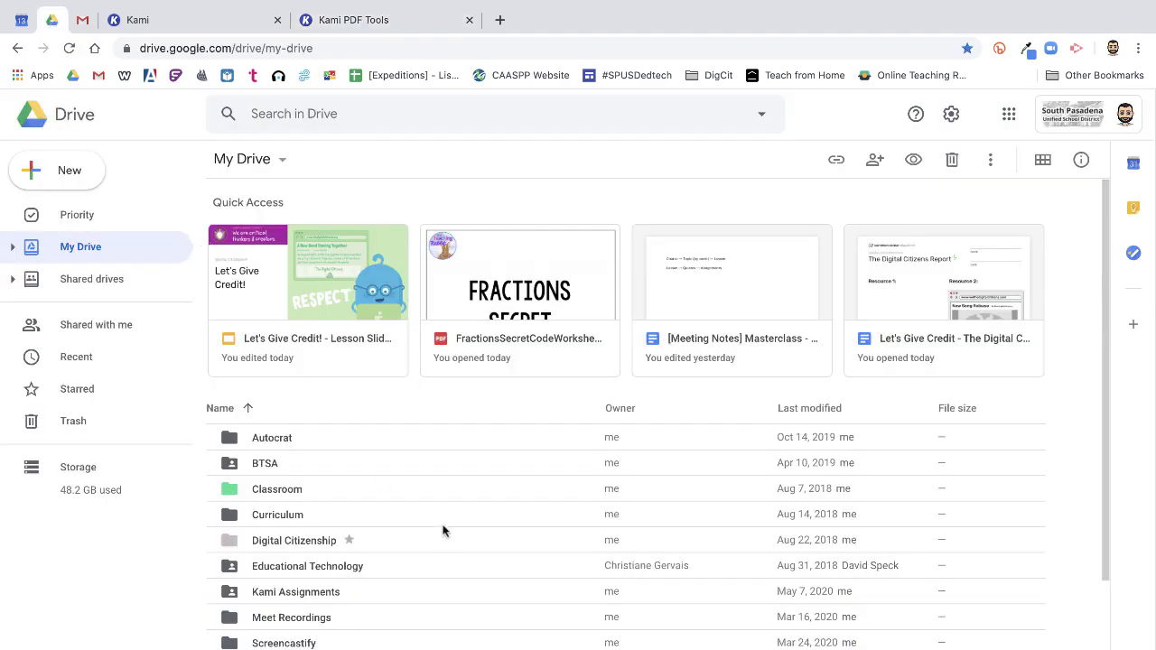
scroll(442, 531, "down", 2)
double_click(297, 480)
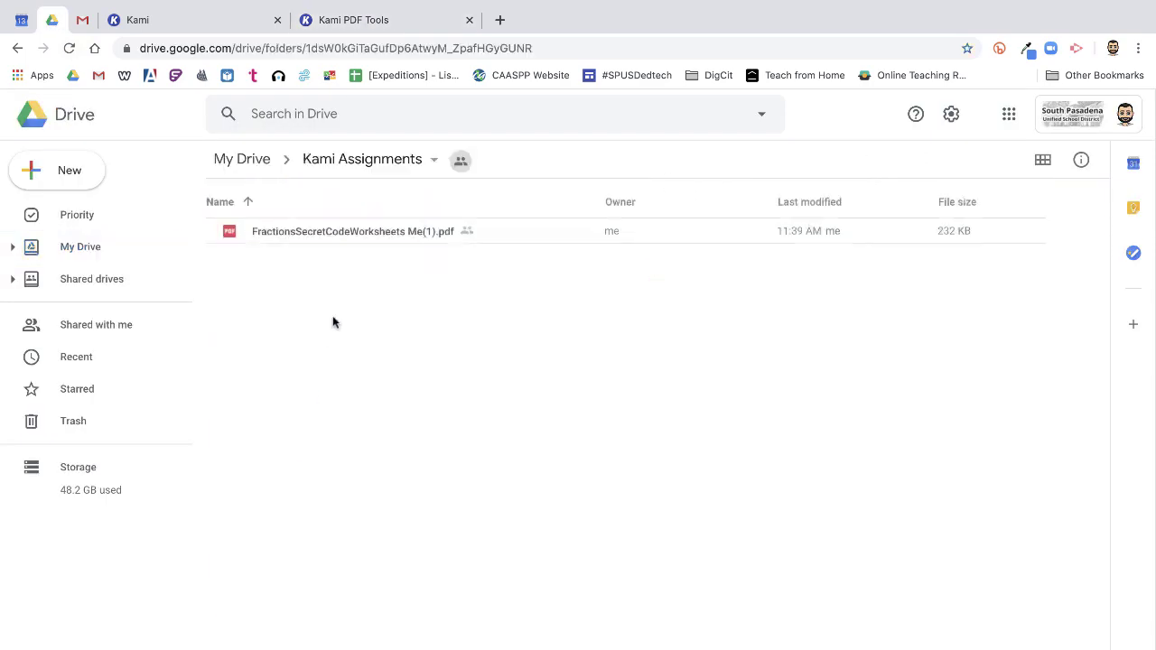
left_click(390, 231)
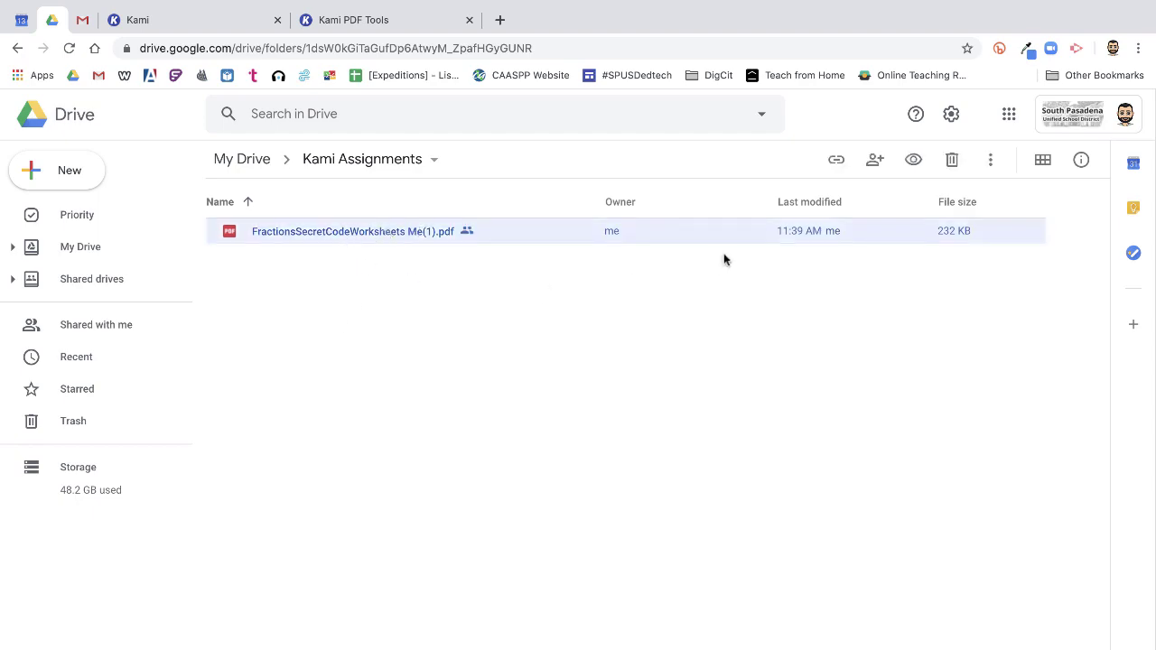
double_click(611, 232)
scroll(607, 238, "down", 3)
scroll(607, 236, "up", 3)
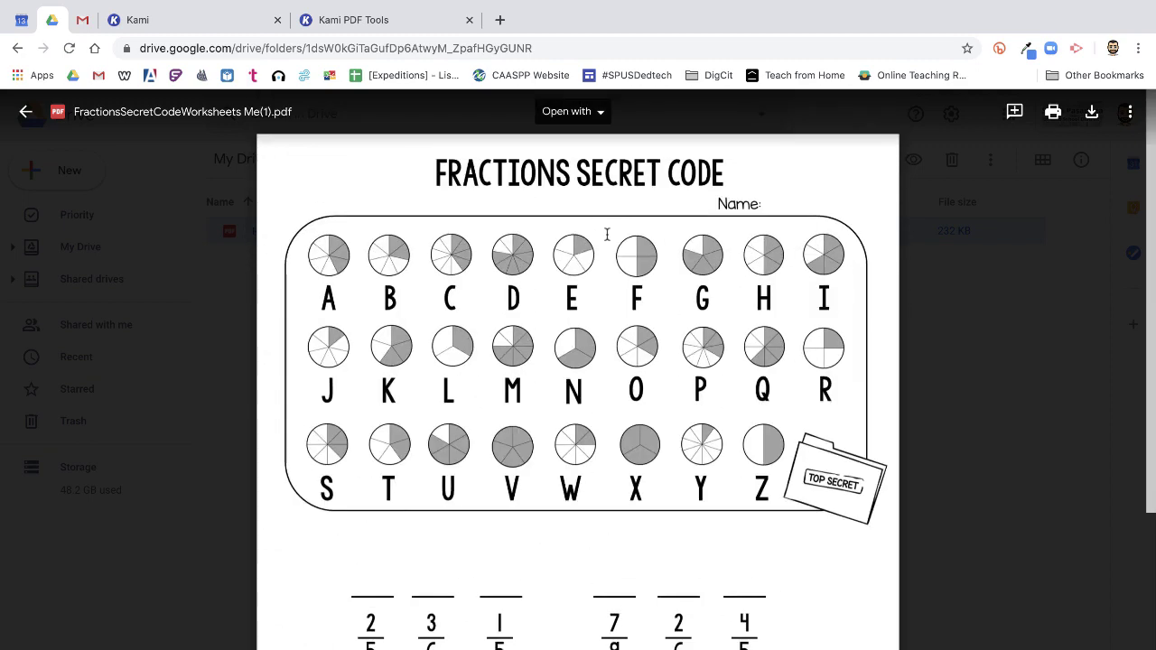
scroll(608, 235, "down", 3)
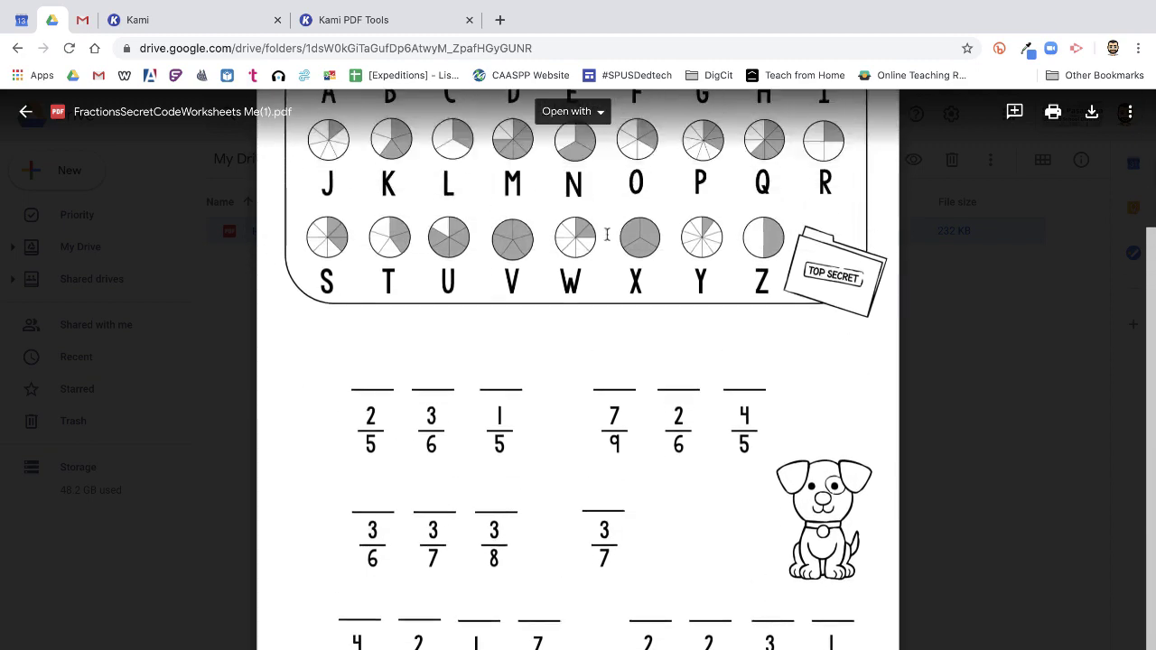
scroll(607, 234, "up", 3)
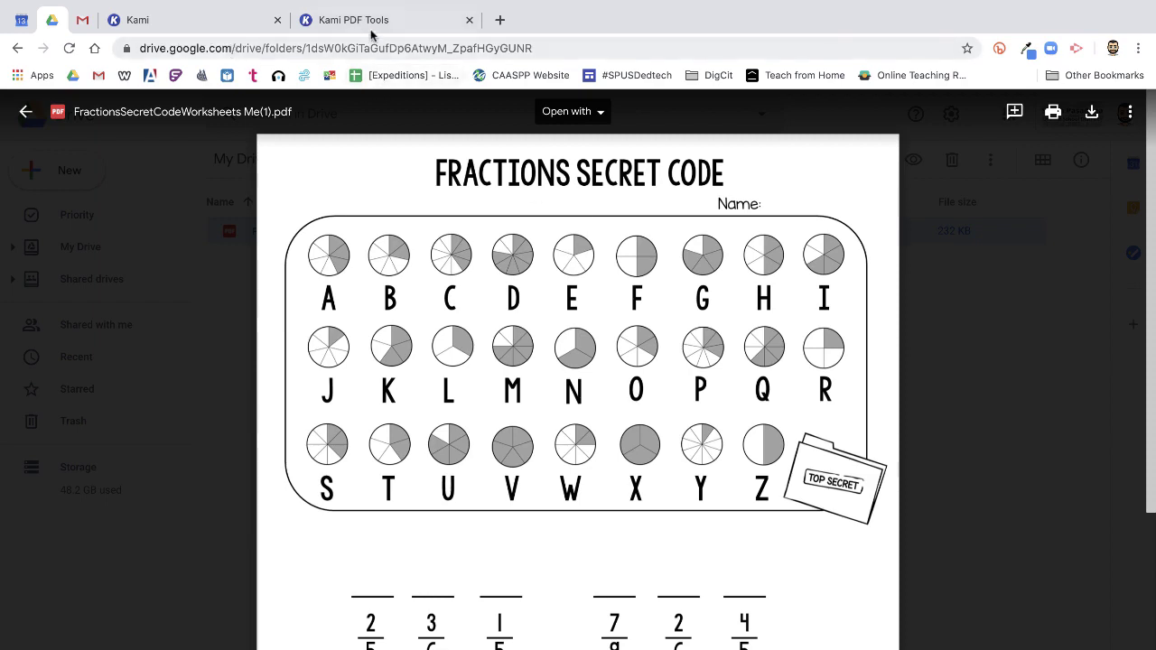
Step: Return to the Split and Merge tool, dismiss the export message and close the tool
left_click(375, 20)
left_click(745, 234)
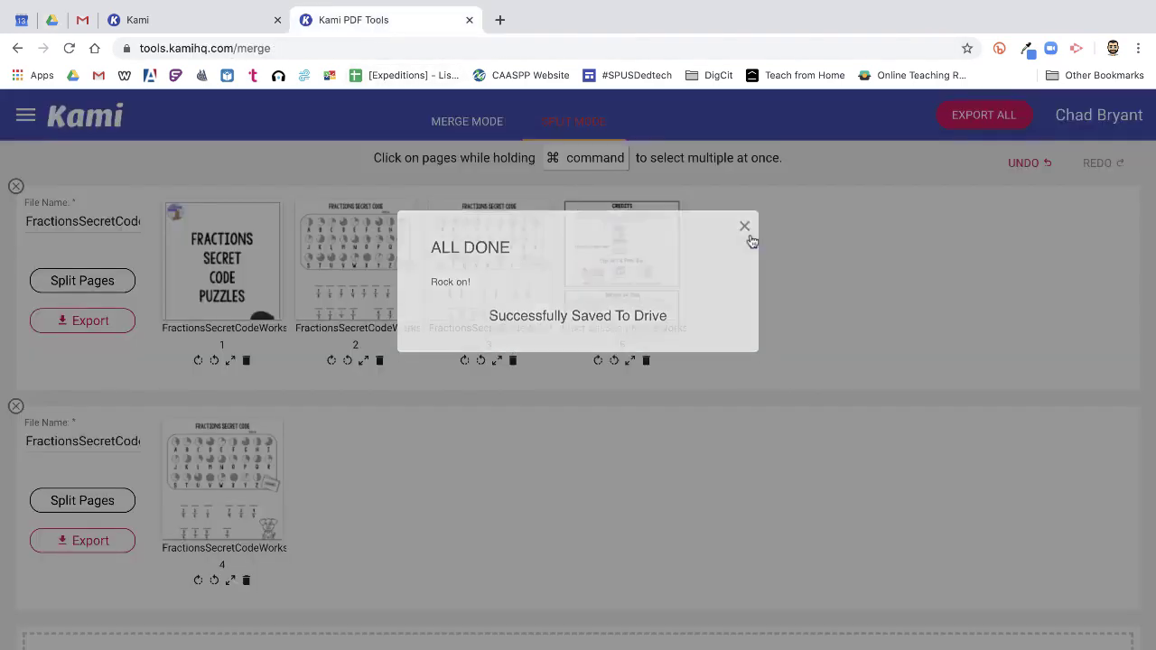
left_click(469, 20)
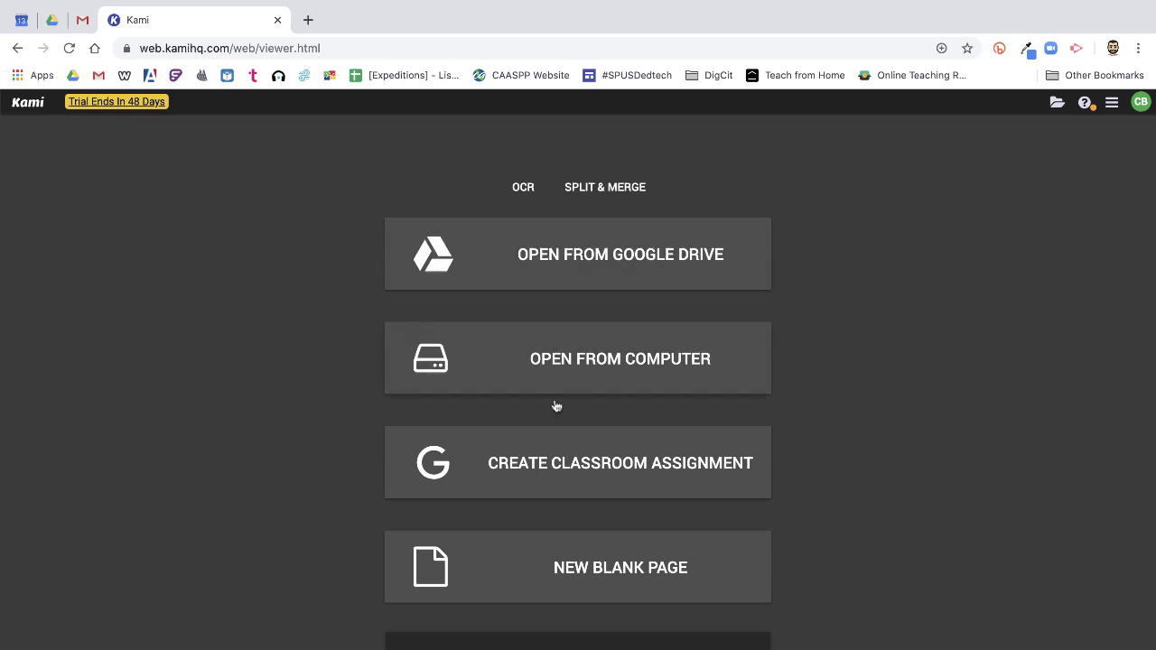
Step: Start a new Classroom assignment in Kami and choose Tech Sandbox as the class
left_click(589, 477)
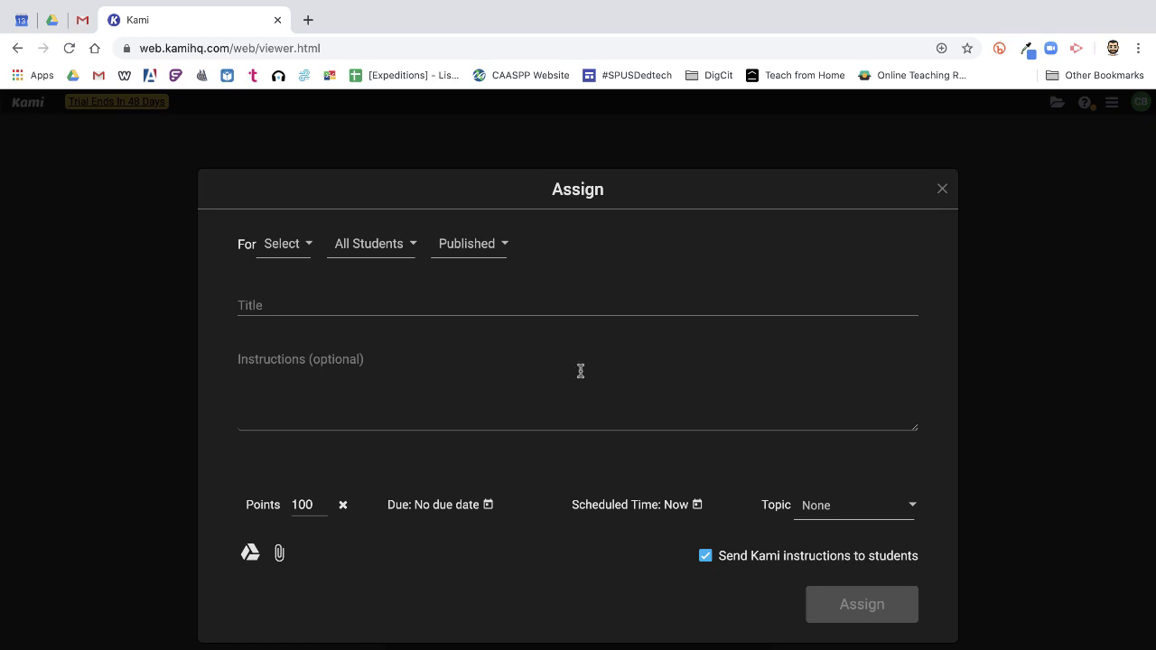
left_click(298, 252)
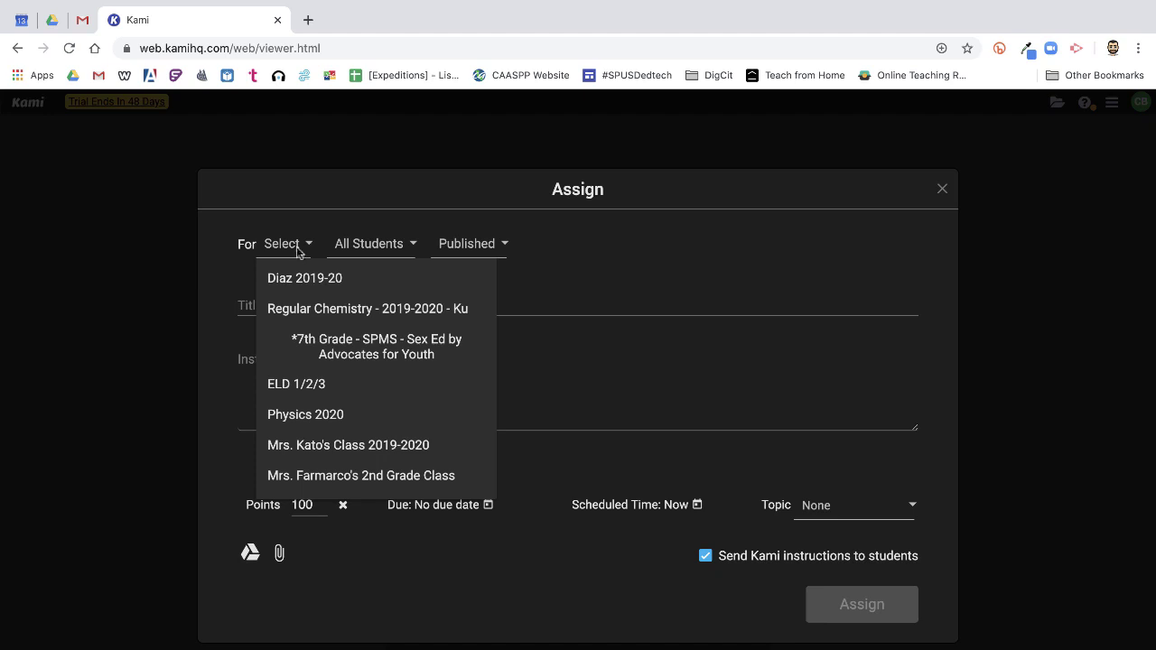
scroll(411, 440, "down", 5)
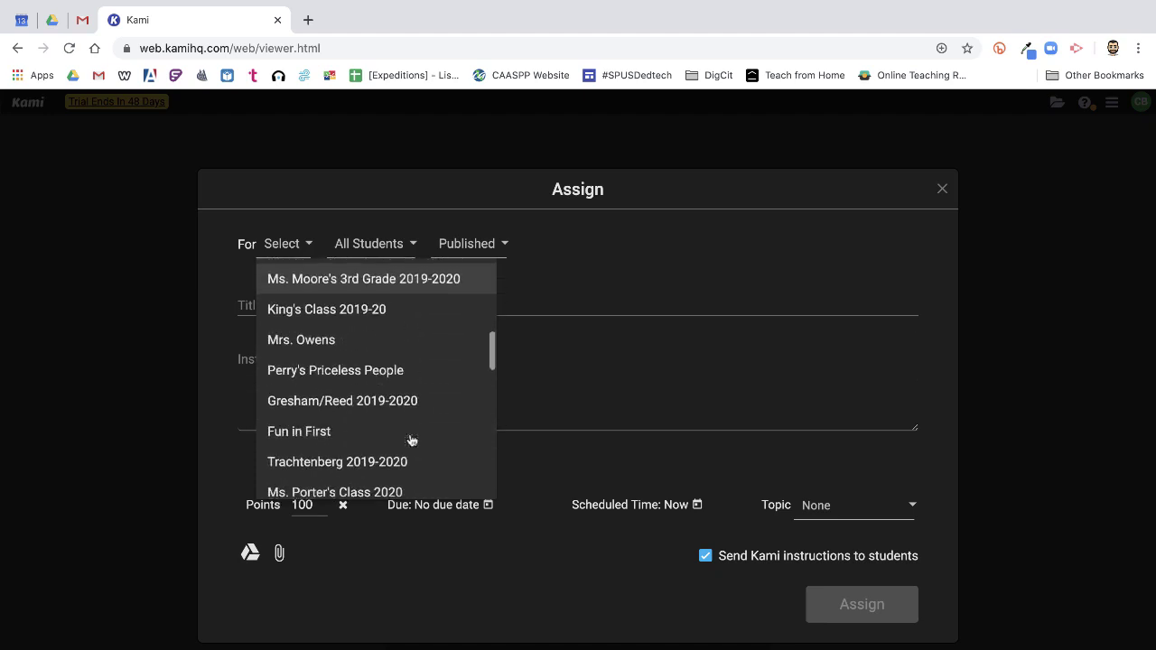
scroll(411, 440, "down", 8)
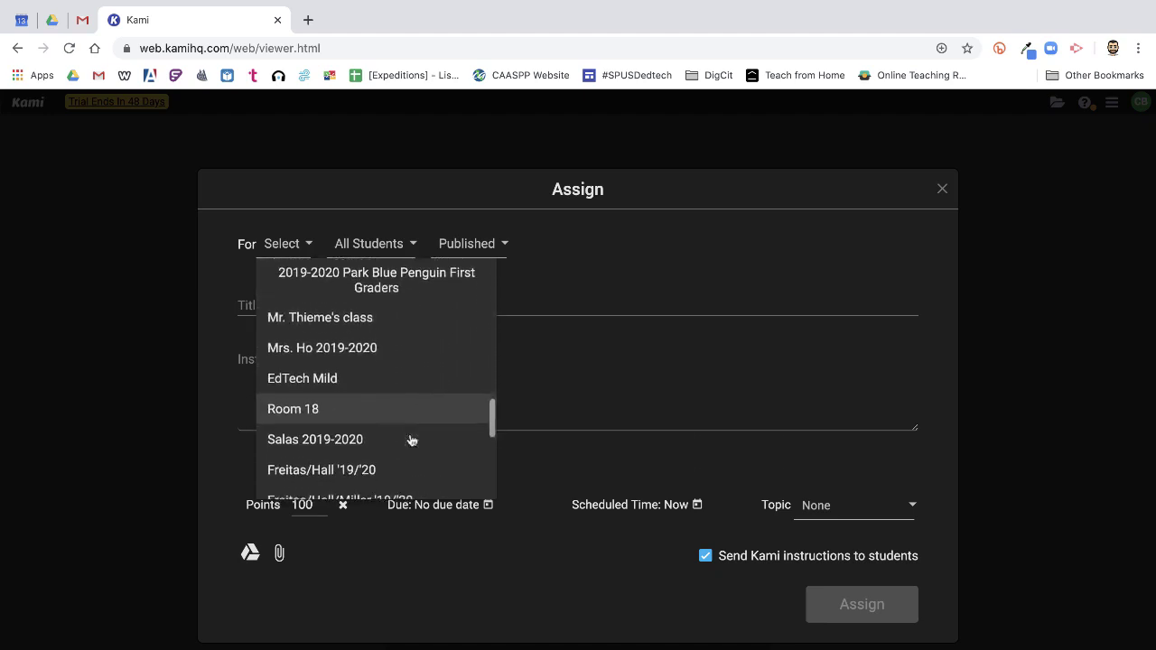
scroll(411, 440, "down", 8)
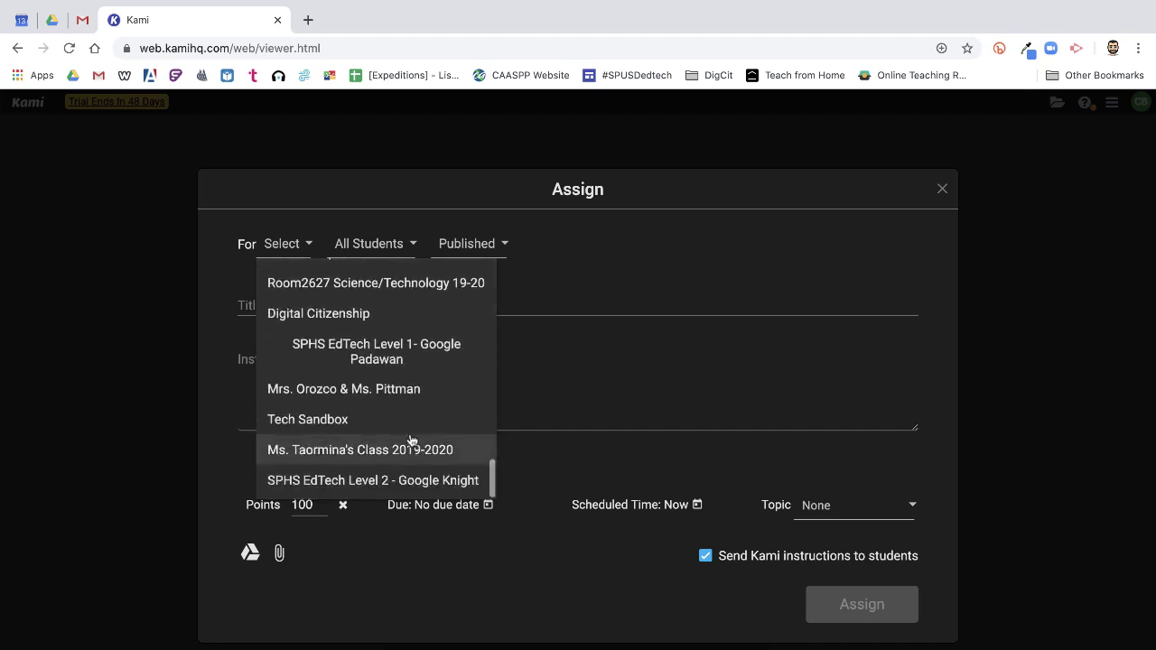
left_click(309, 421)
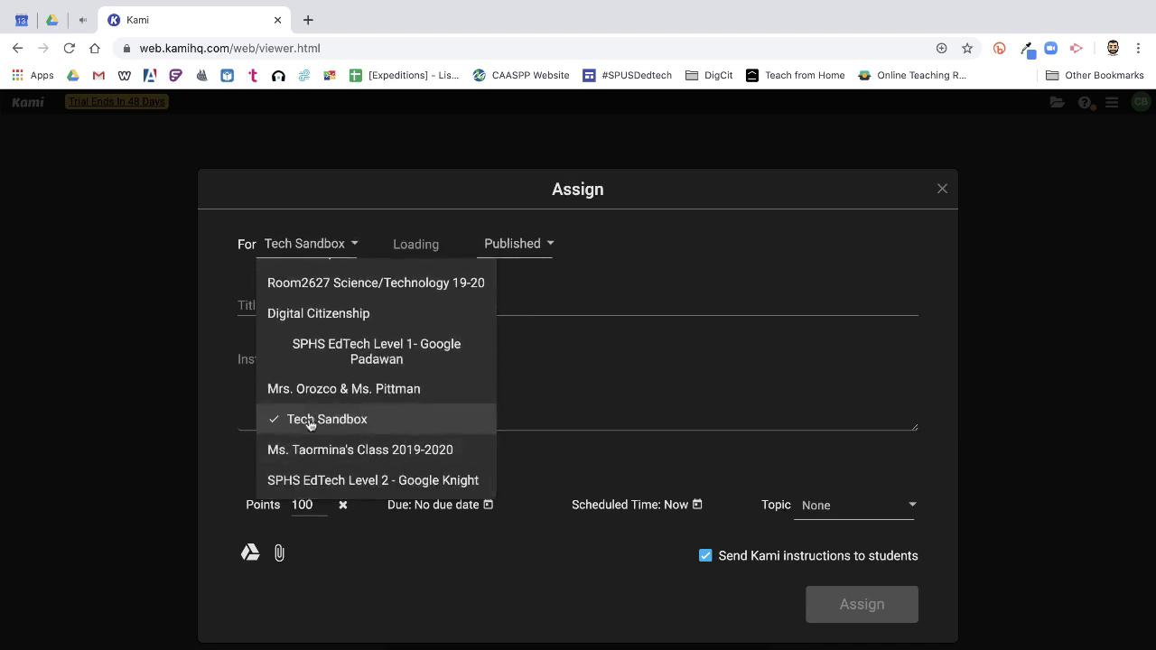
left_click(614, 303)
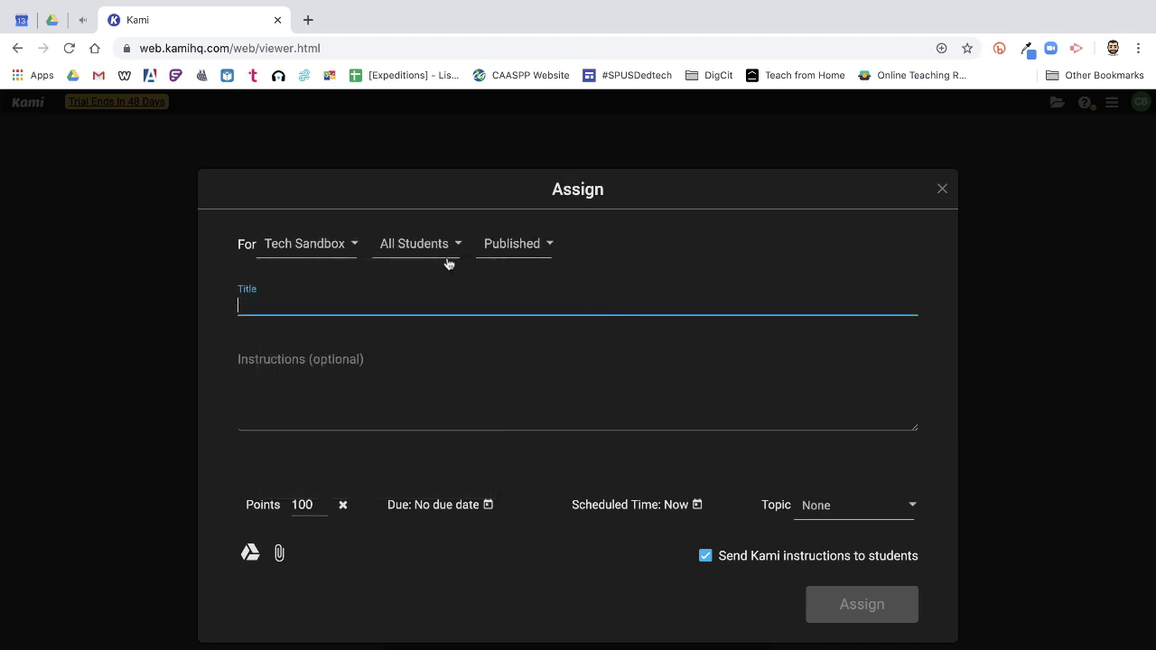
Step: Check the assignment's publishing options, keep Published, and enter the title Fractions Secret Code
left_click(542, 245)
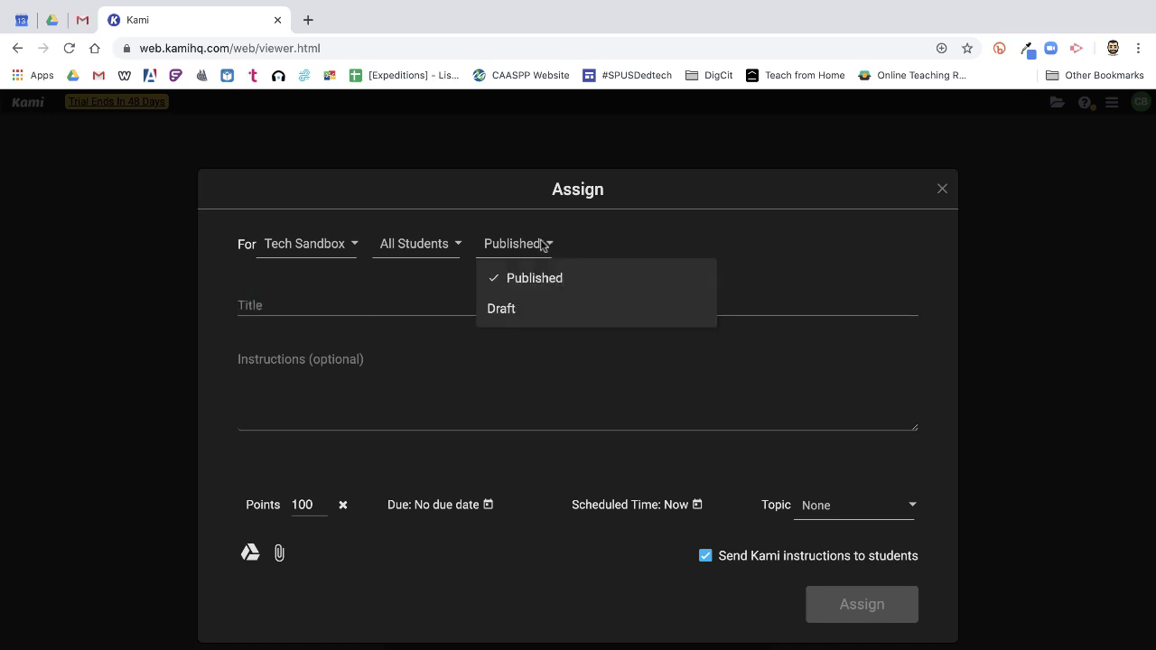
left_click(307, 301)
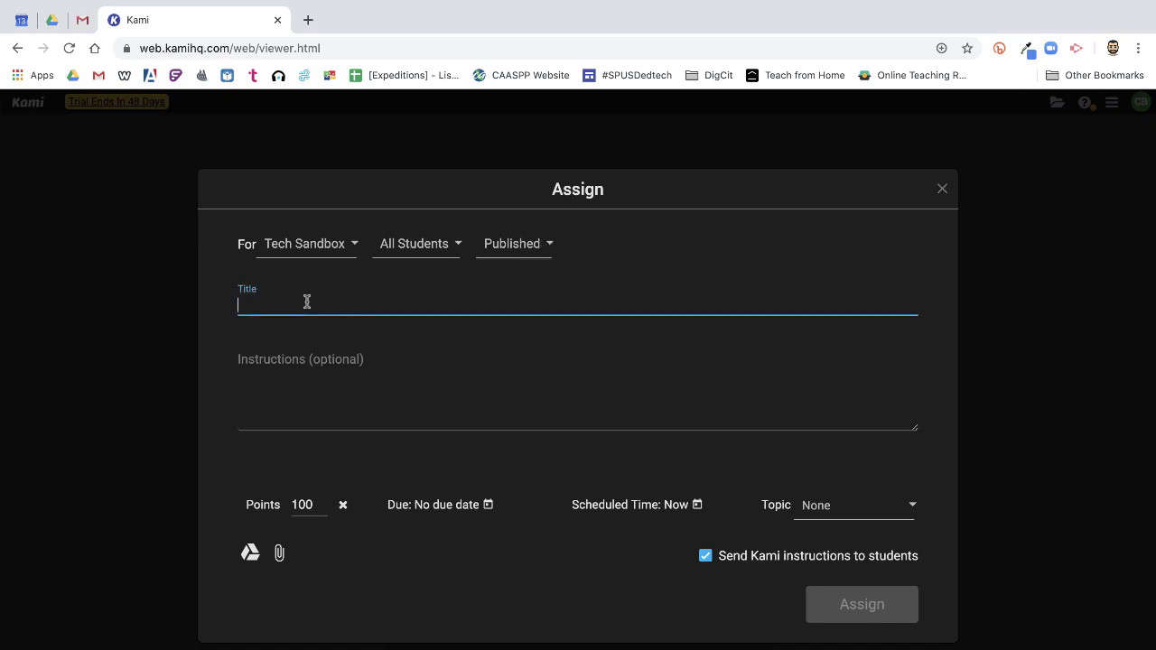
type("fr")
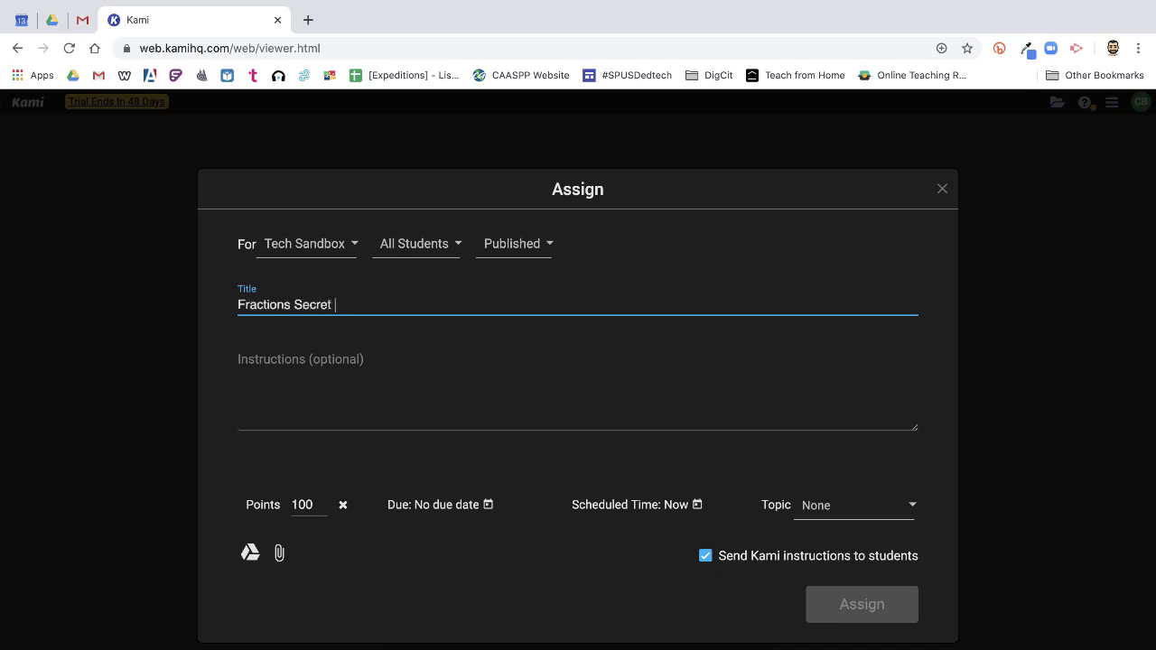
Step: Enter three numbered instructions: Open the PDF, Click the 3 dots menu to Open in a New Window, and Open with Kami
left_click(310, 380)
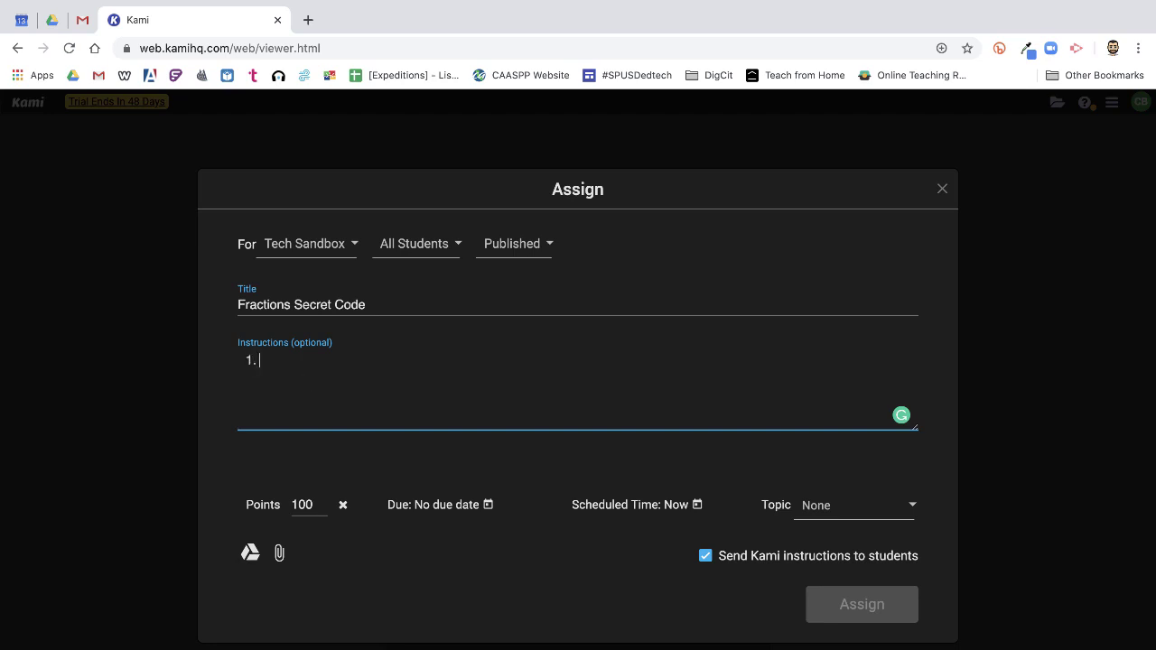
type("Open the PDF")
key("Return")
type("2. Click the 3 dog")
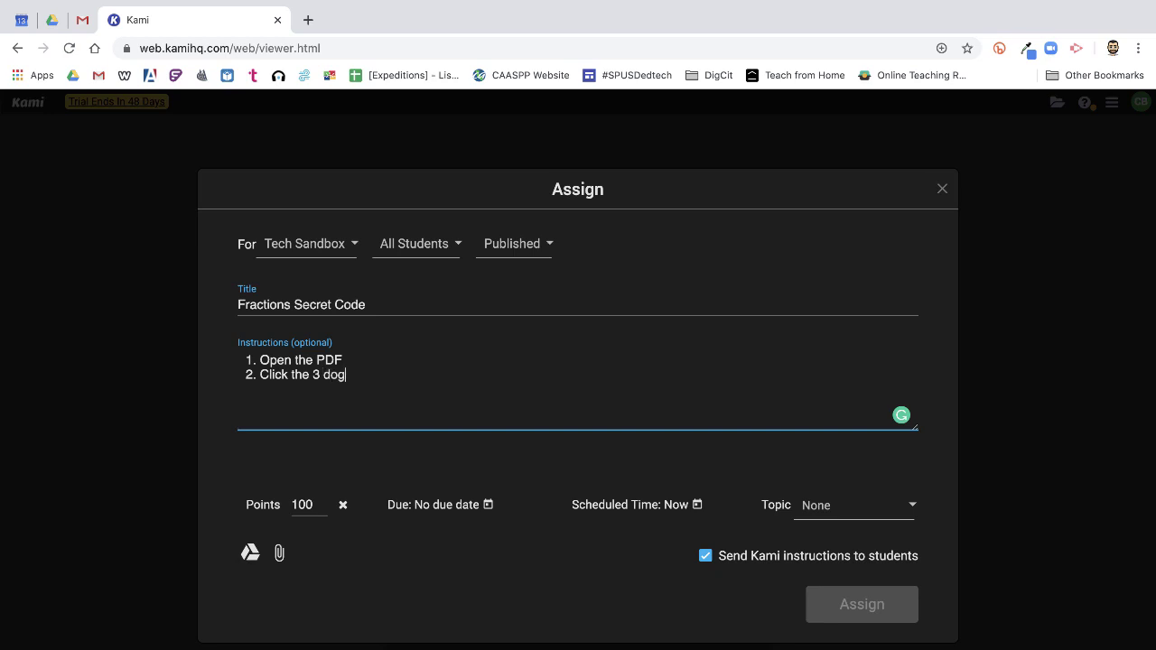
key("BackSpace")
type("ts menu to Open in a")
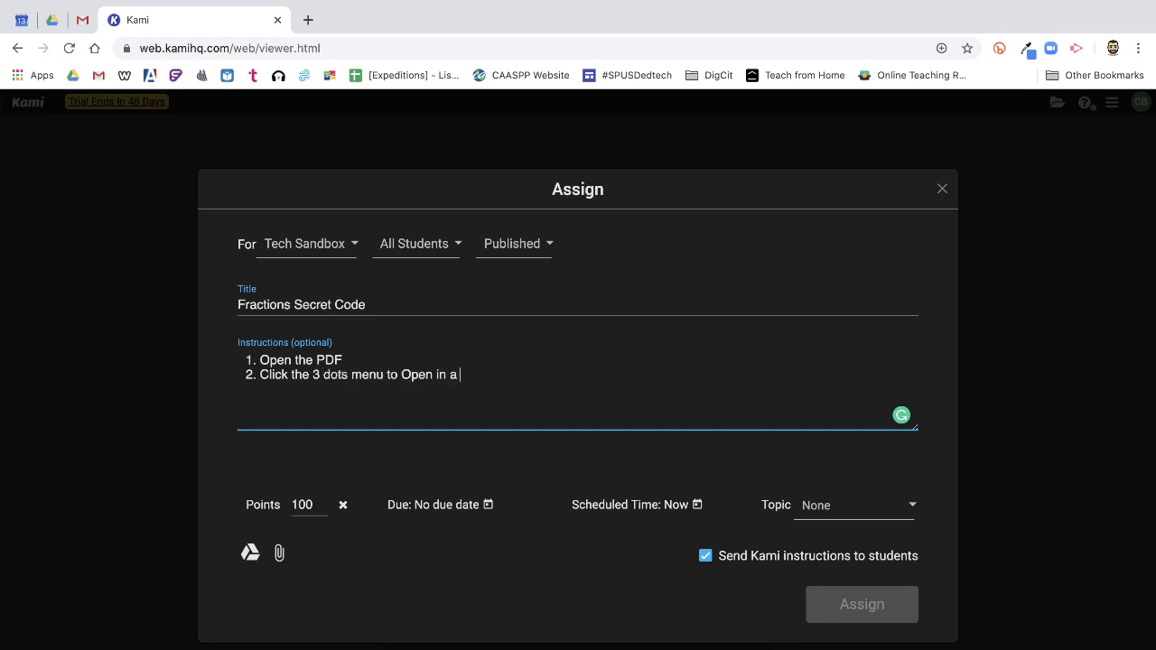
type("ndow 3. Oepn")
key("BackSpace")
key("BackSpace")
key("BackSpace")
type("pen with Kami")
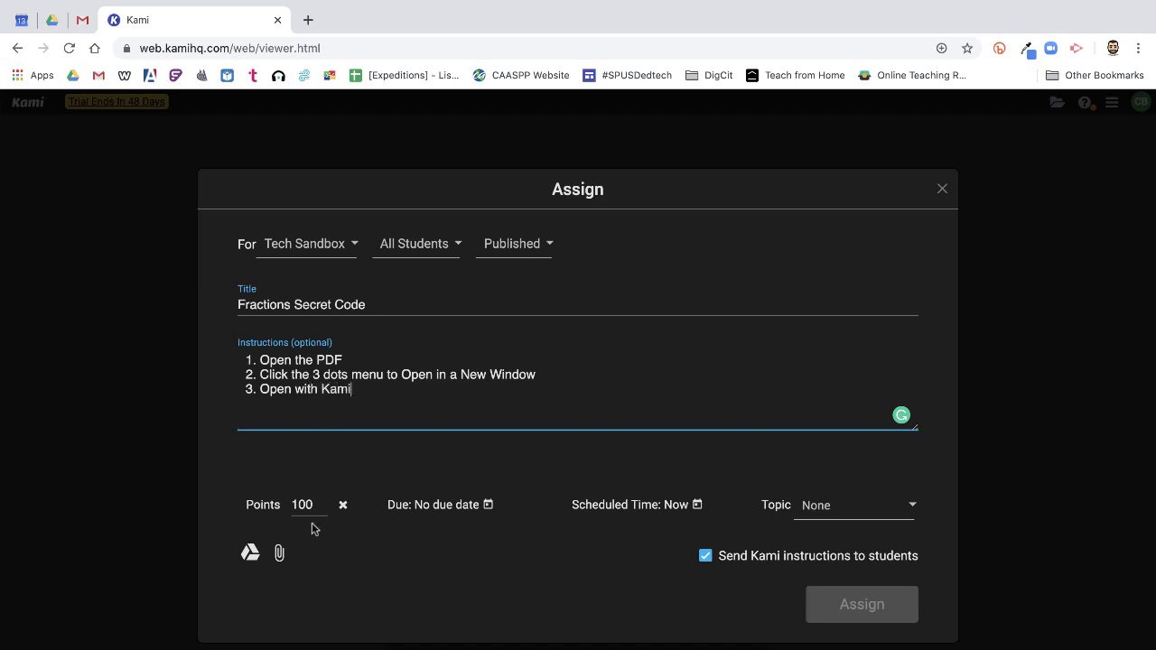
Step: Set the assignment due on 15 May and schedule it for 14 May, keeping the topic at None
left_click(456, 510)
left_click(575, 399)
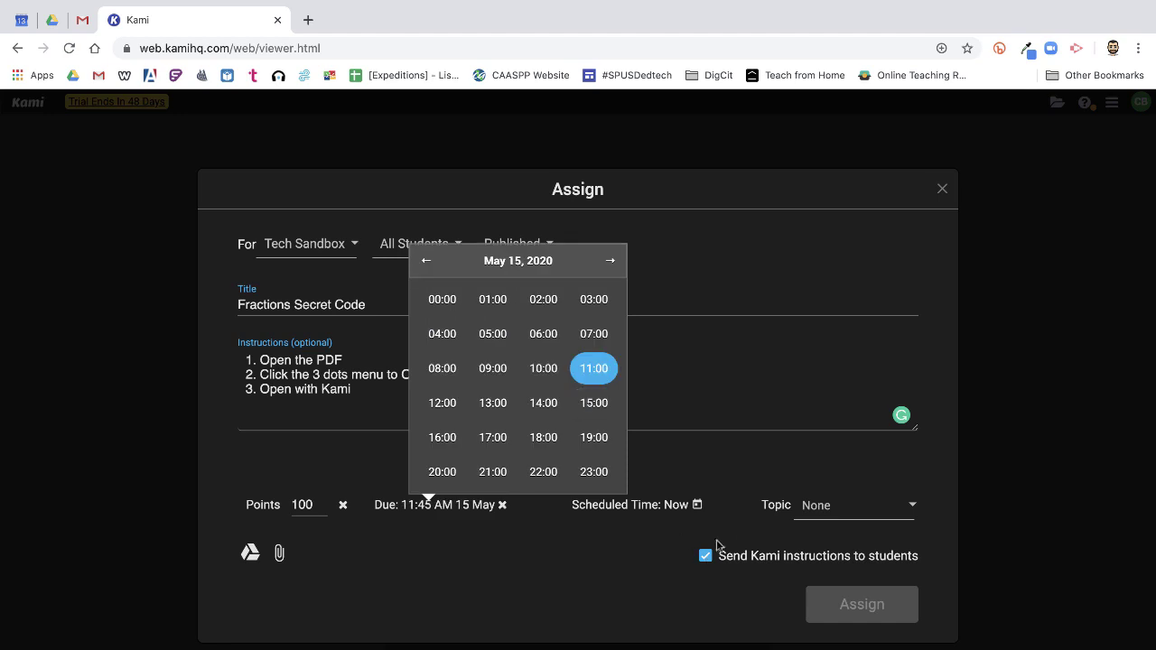
left_click(698, 506)
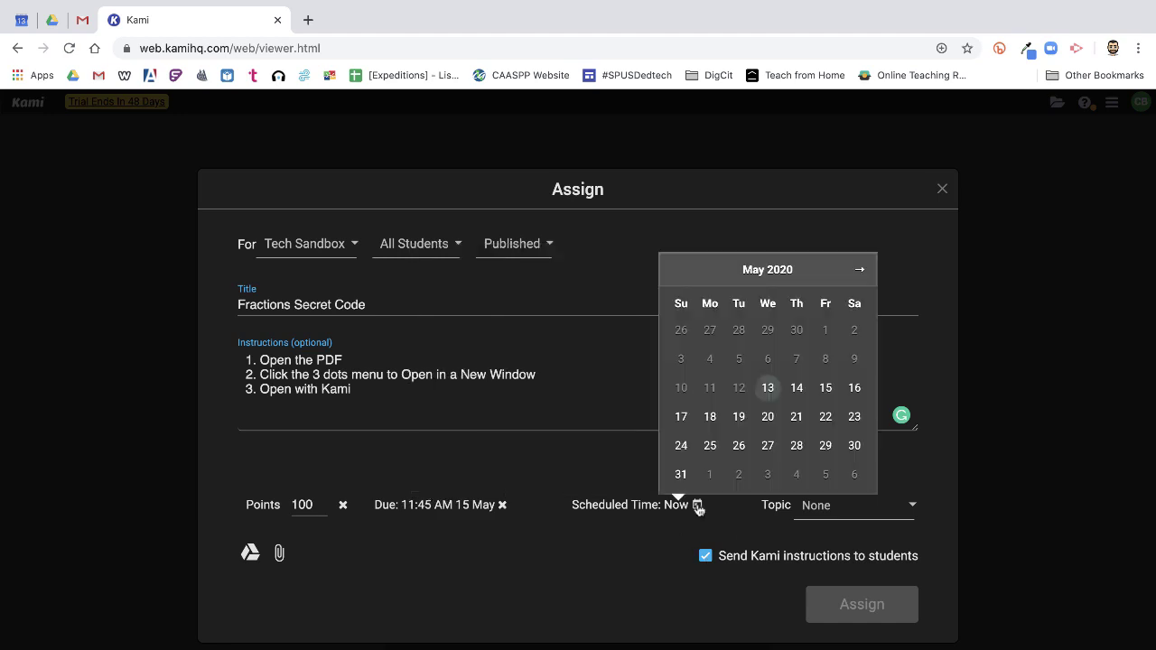
left_click(795, 388)
left_click(635, 565)
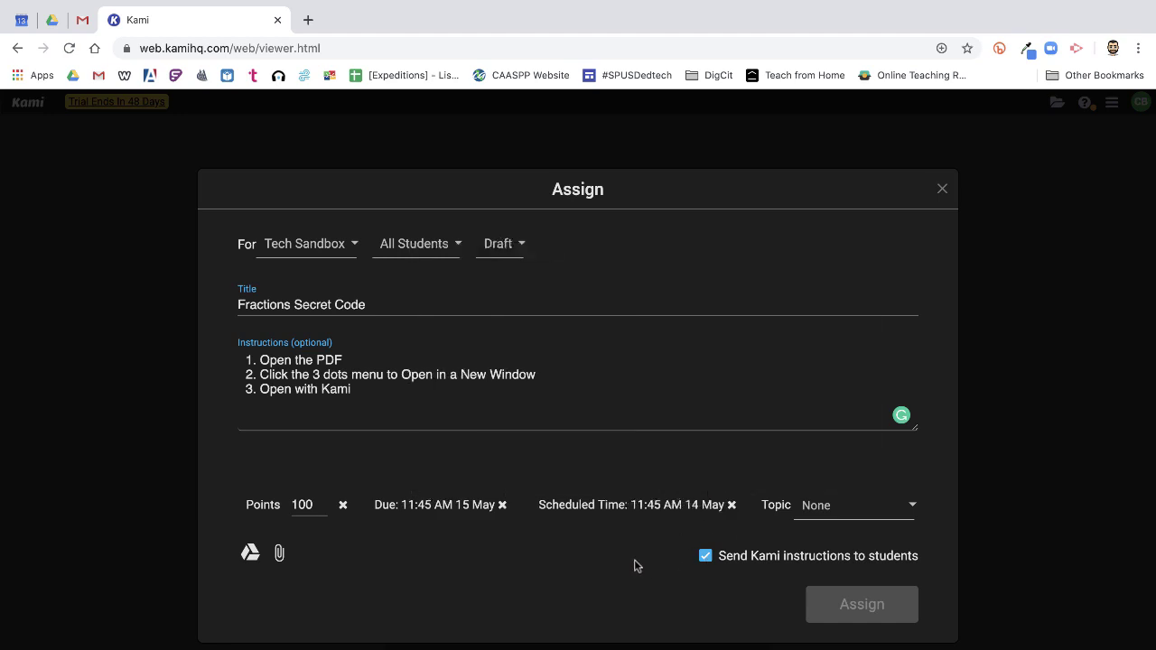
left_click(910, 508)
left_click(769, 540)
Step: Attach FractionsSecretCodeWorksheets Me(1).pdf from the Kami Assignments folder in Google Drive to the assignment
left_click(250, 554)
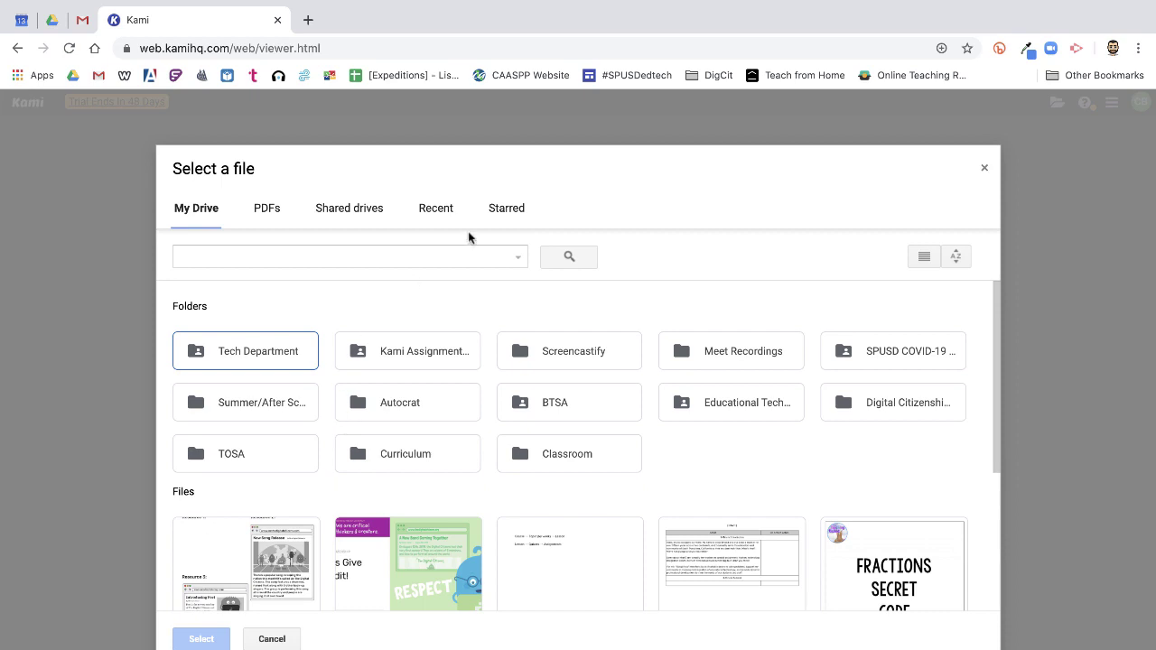
left_click(434, 218)
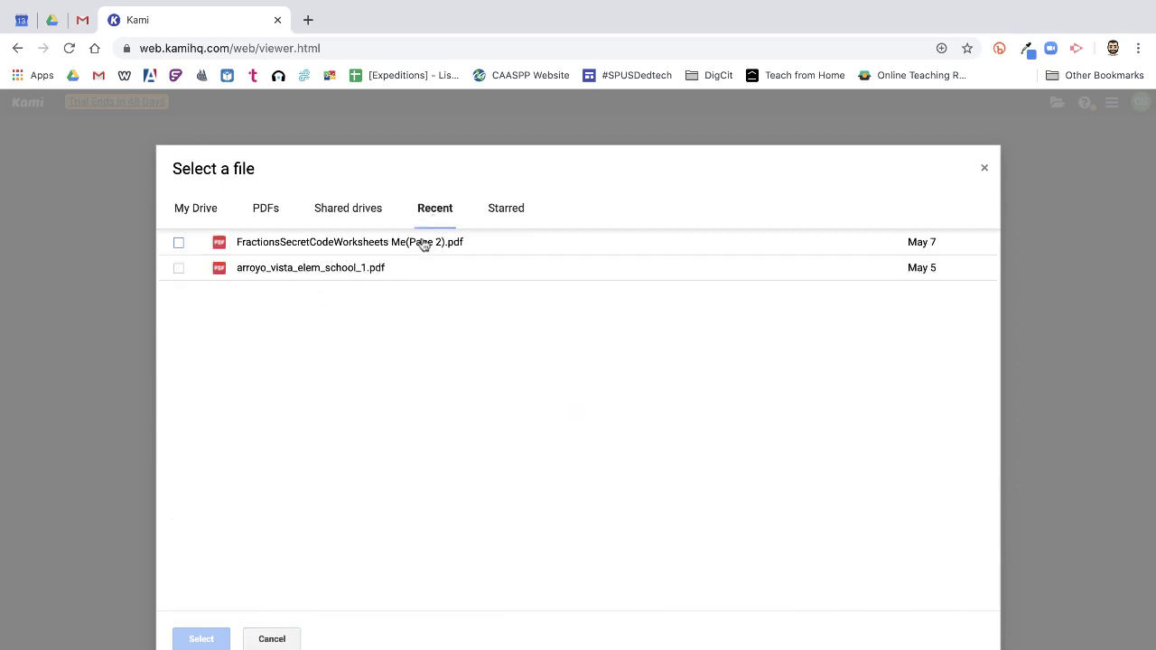
left_click(204, 214)
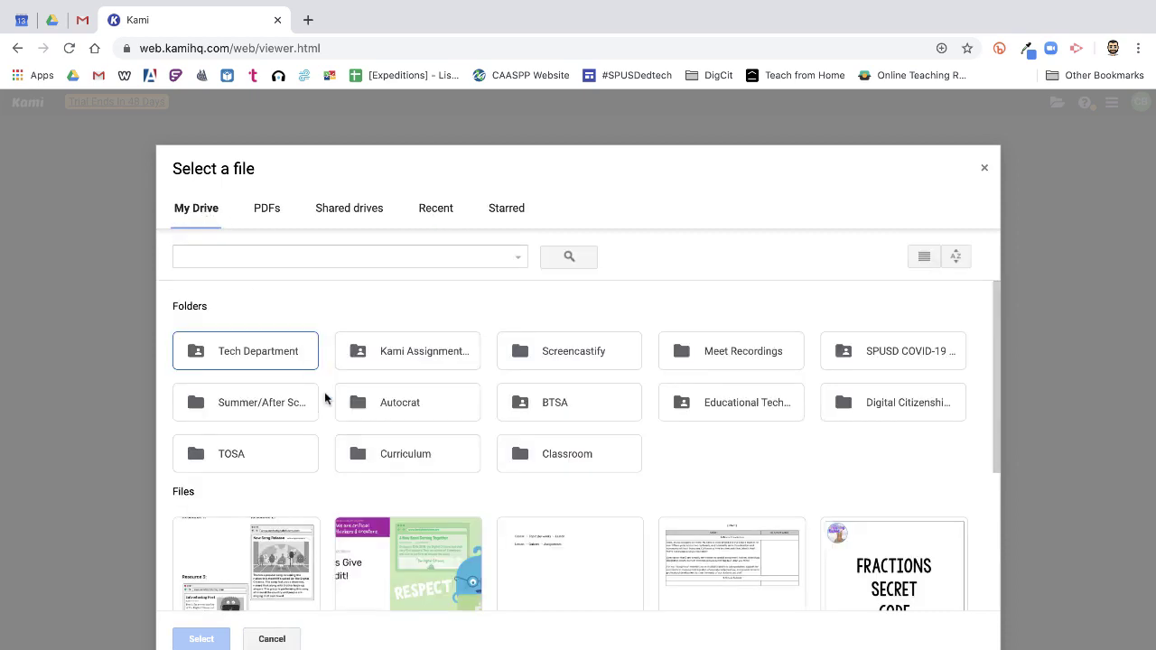
double_click(406, 344)
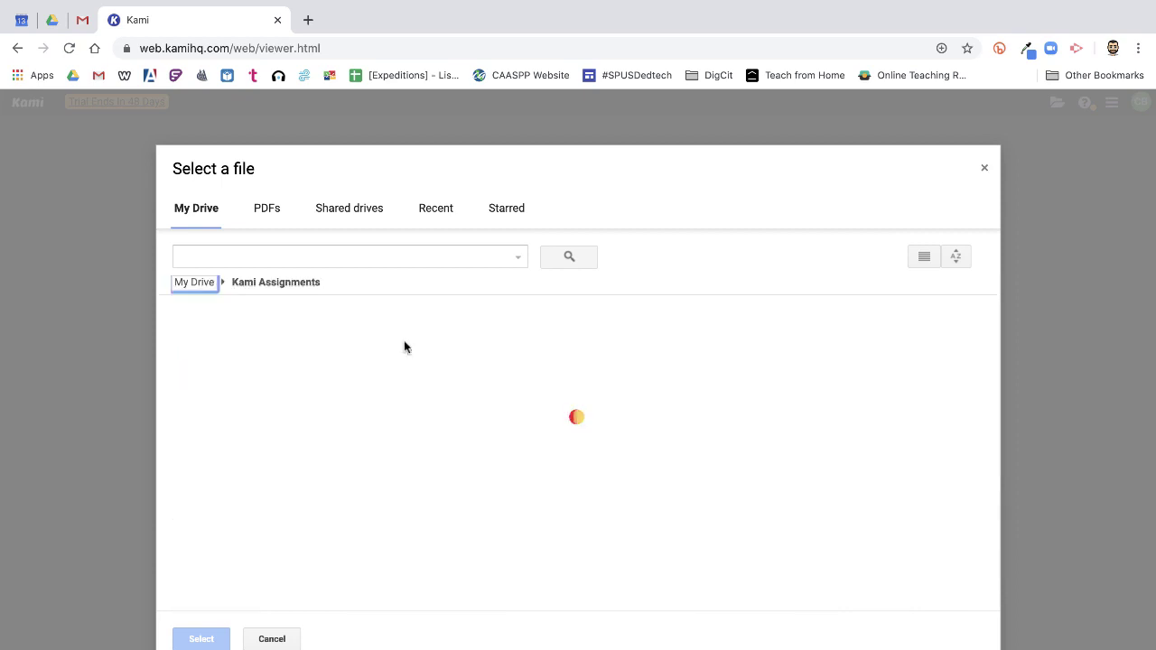
left_click(262, 406)
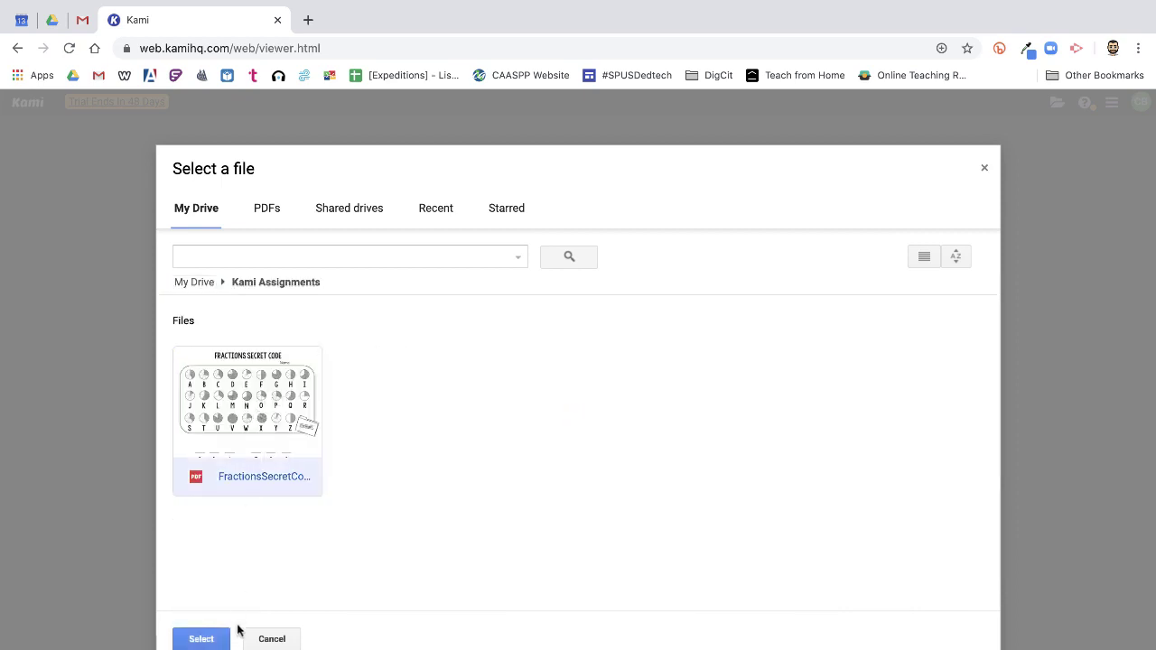
left_click(203, 639)
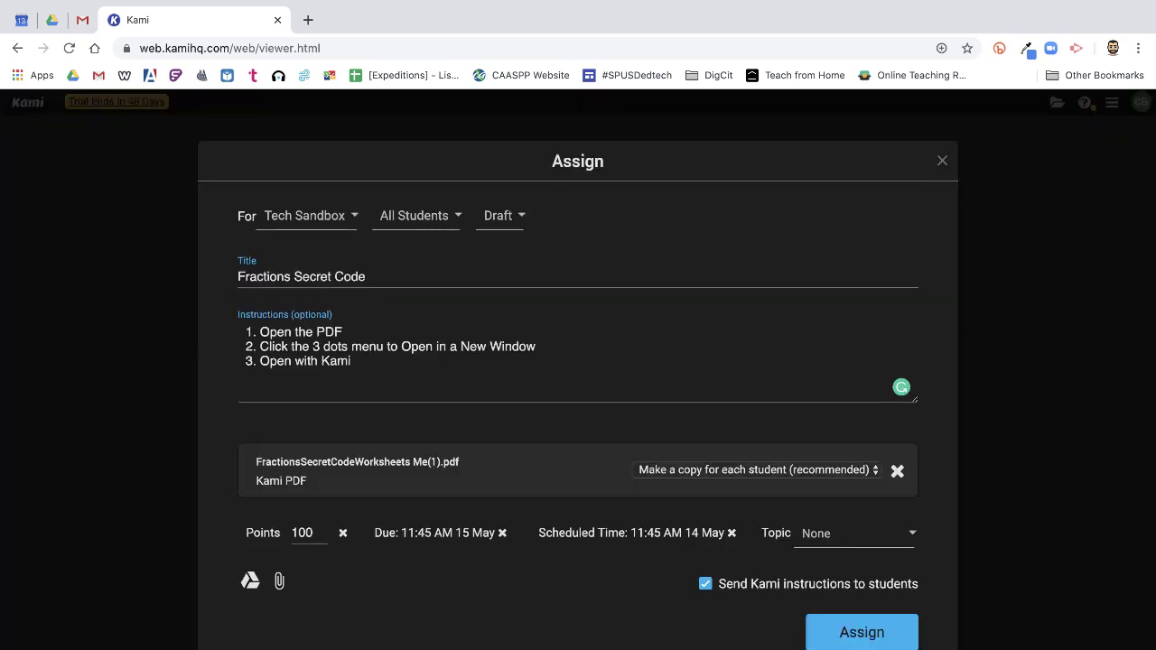
Step: Create the assignment, switch to Google Classroom and expand Fractions Secret Code in the Tech Sandbox classwork
left_click(857, 640)
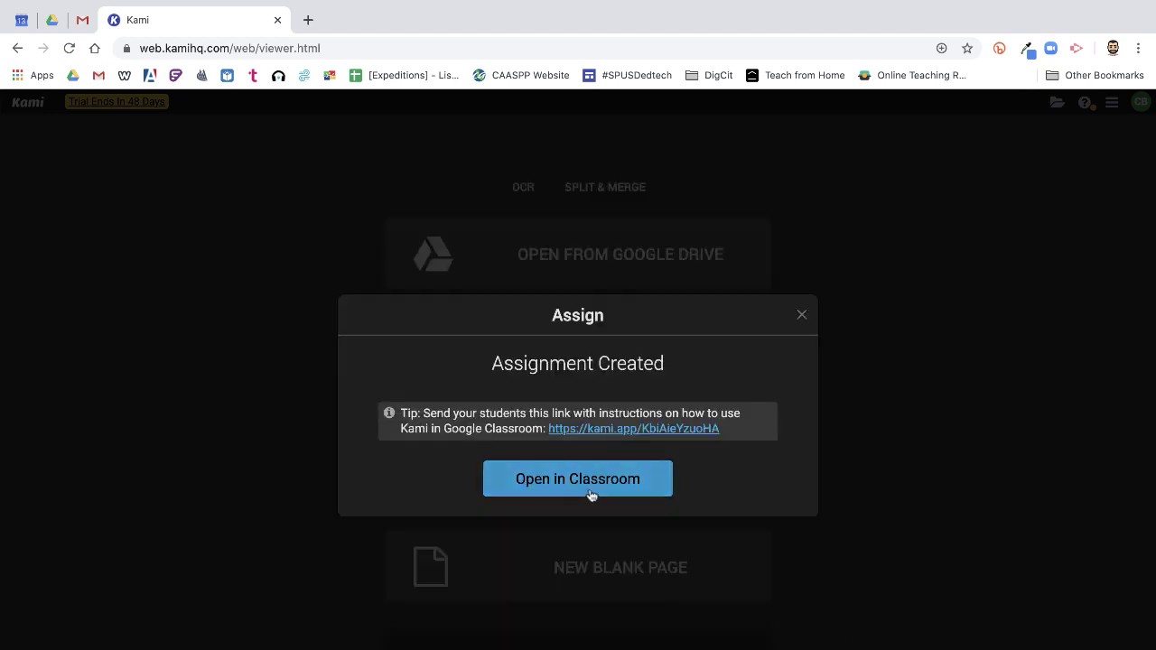
left_click(589, 480)
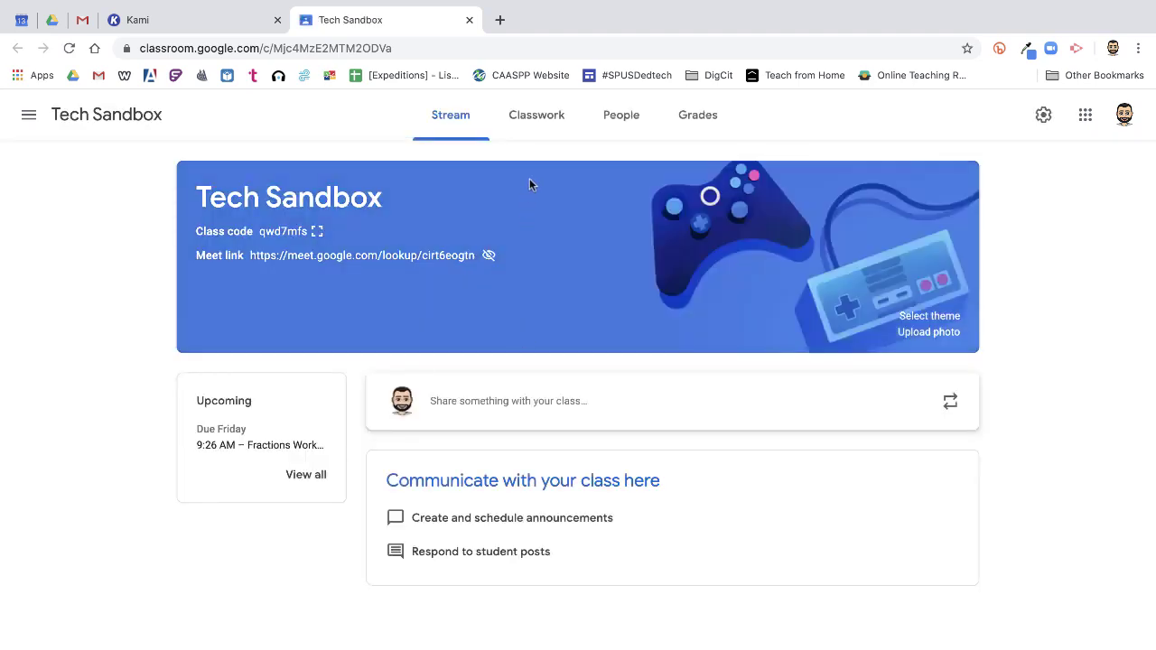
left_click(531, 129)
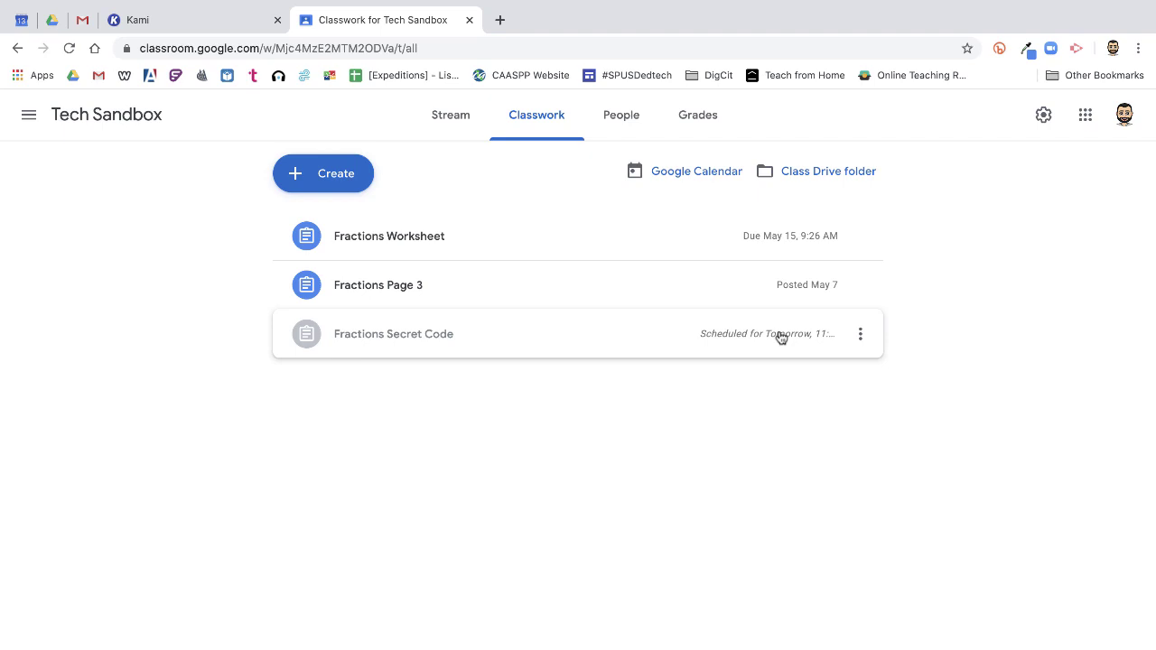
left_click(564, 346)
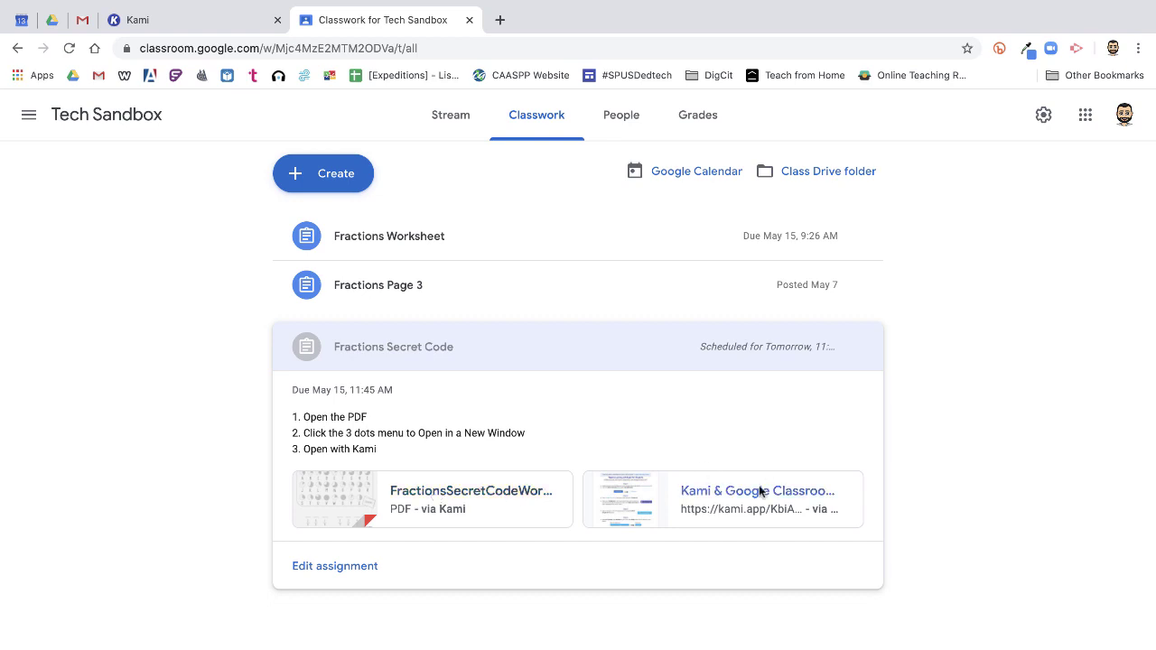
Step: Open the attached Kami & Google Classroom student guide, look through its steps and close it
left_click(663, 500)
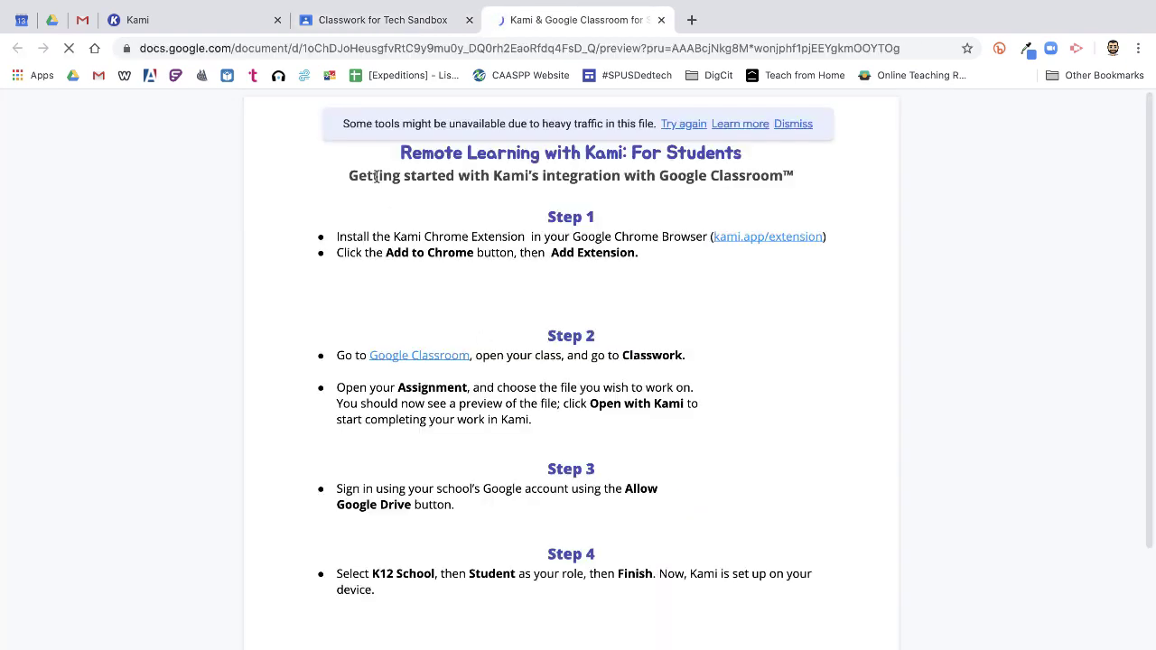
scroll(376, 176, "down", 5)
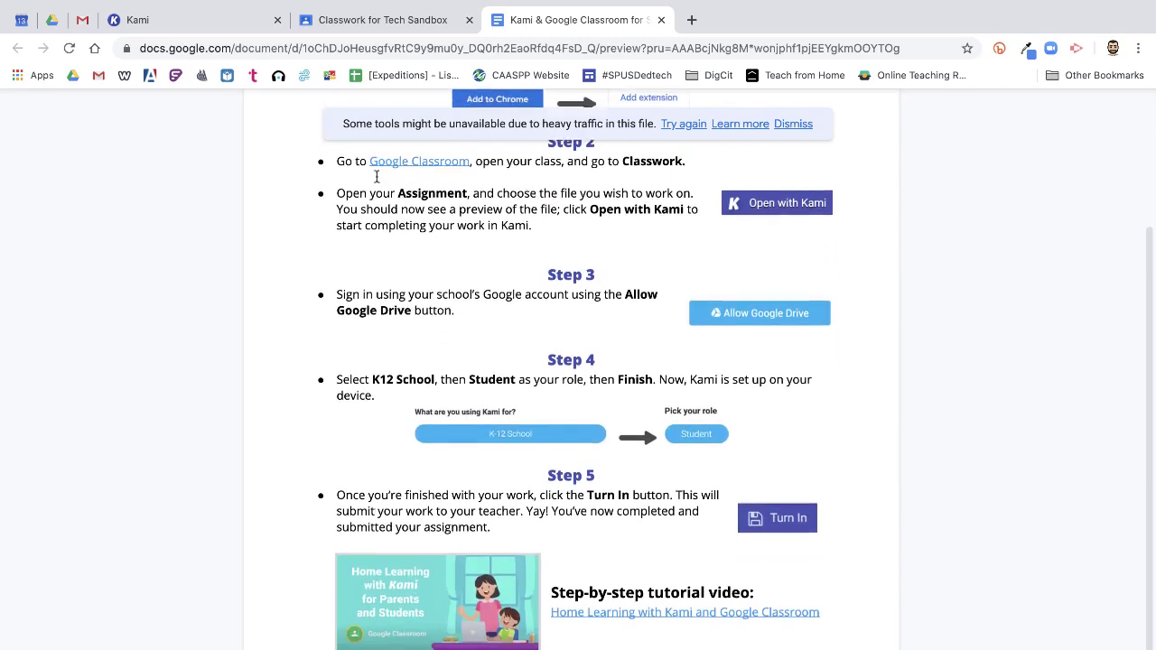
scroll(376, 176, "up", 5)
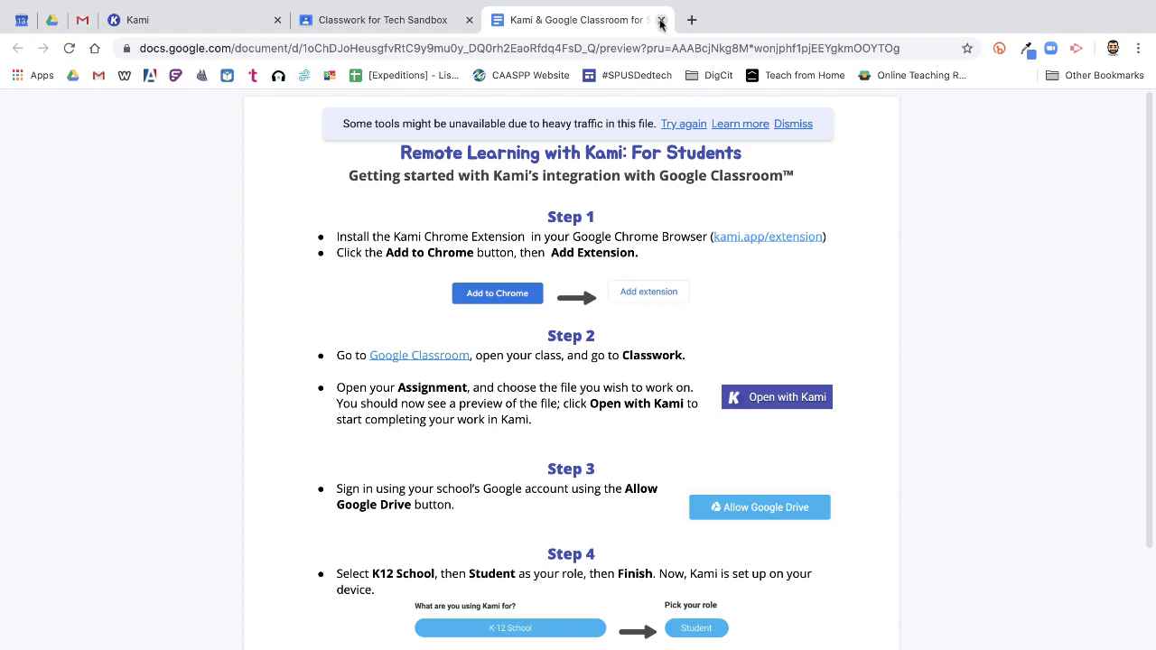
left_click(661, 20)
Step: Open the assignment's worksheet PDF in a new window and open it there with Annotate with Kami
left_click(437, 500)
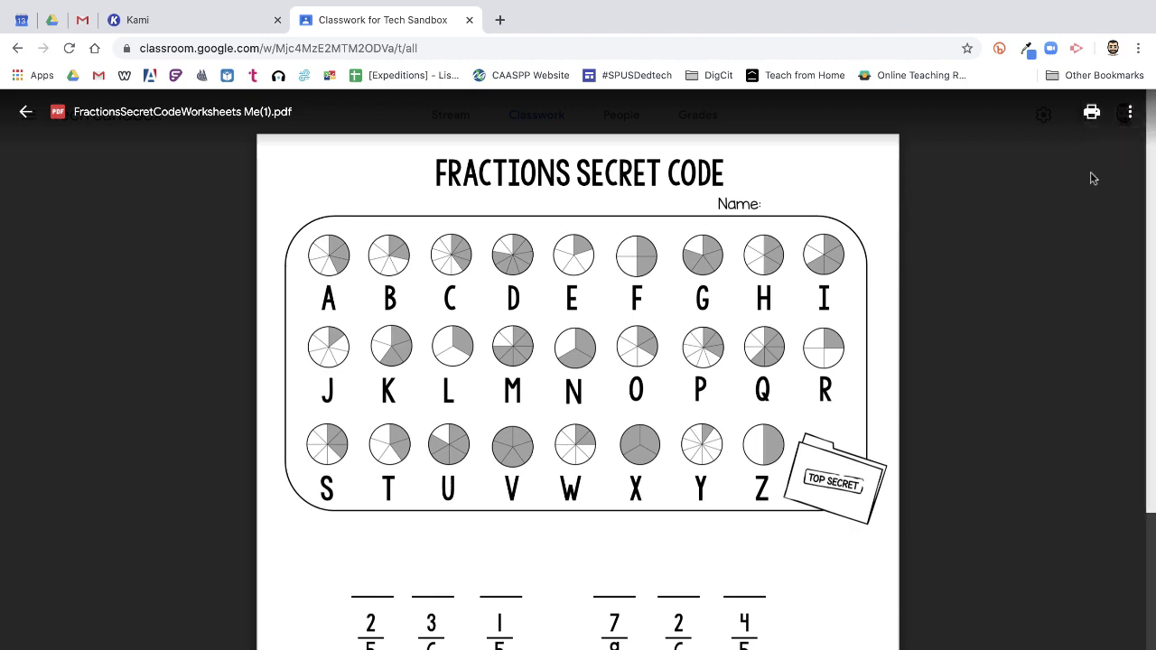
left_click(1131, 114)
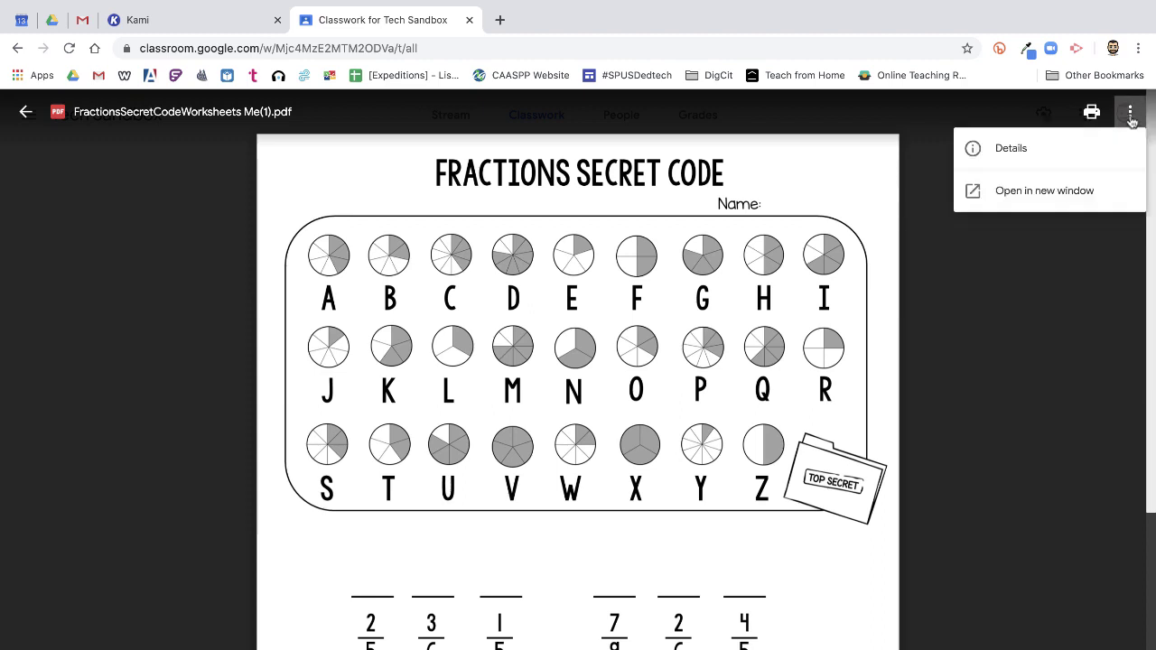
left_click(1043, 198)
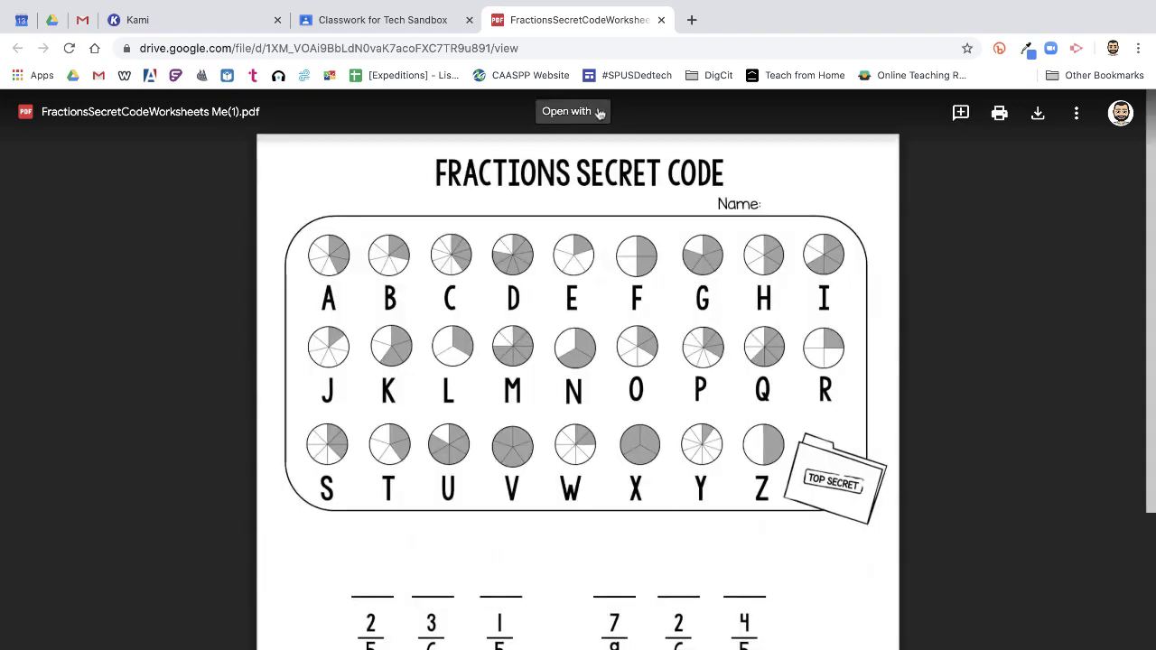
left_click(599, 113)
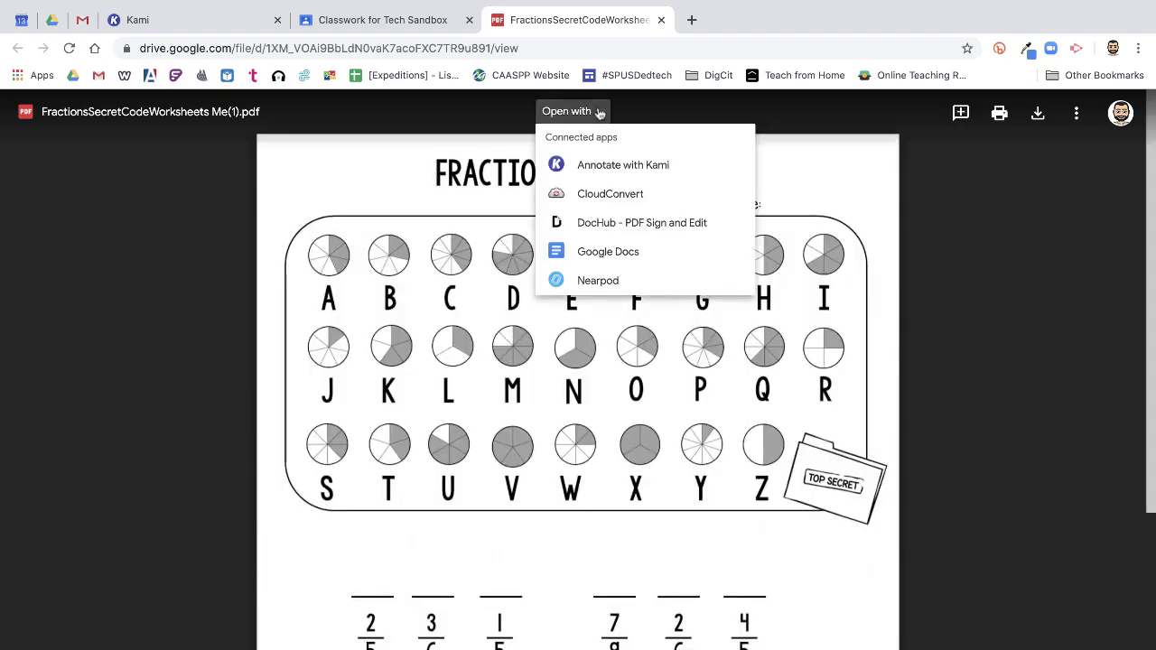
left_click(600, 163)
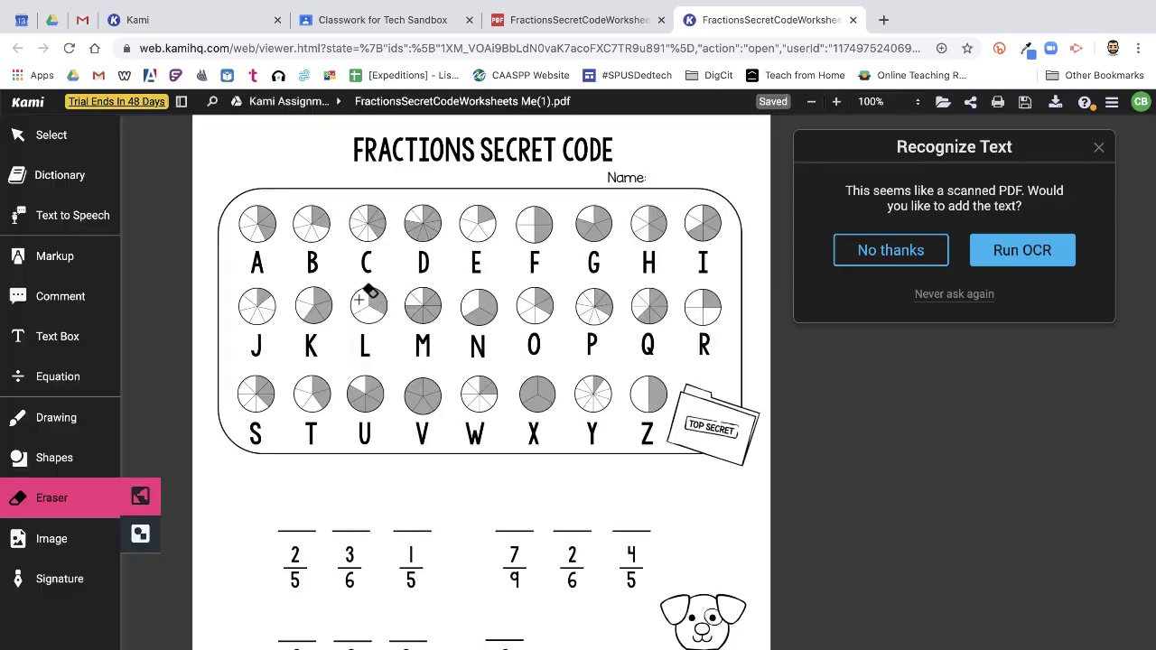
Step: Add a red text box reading aldfjkasdlkfj on the first row of answer blanks, above the fraction 2/5
left_click(78, 347)
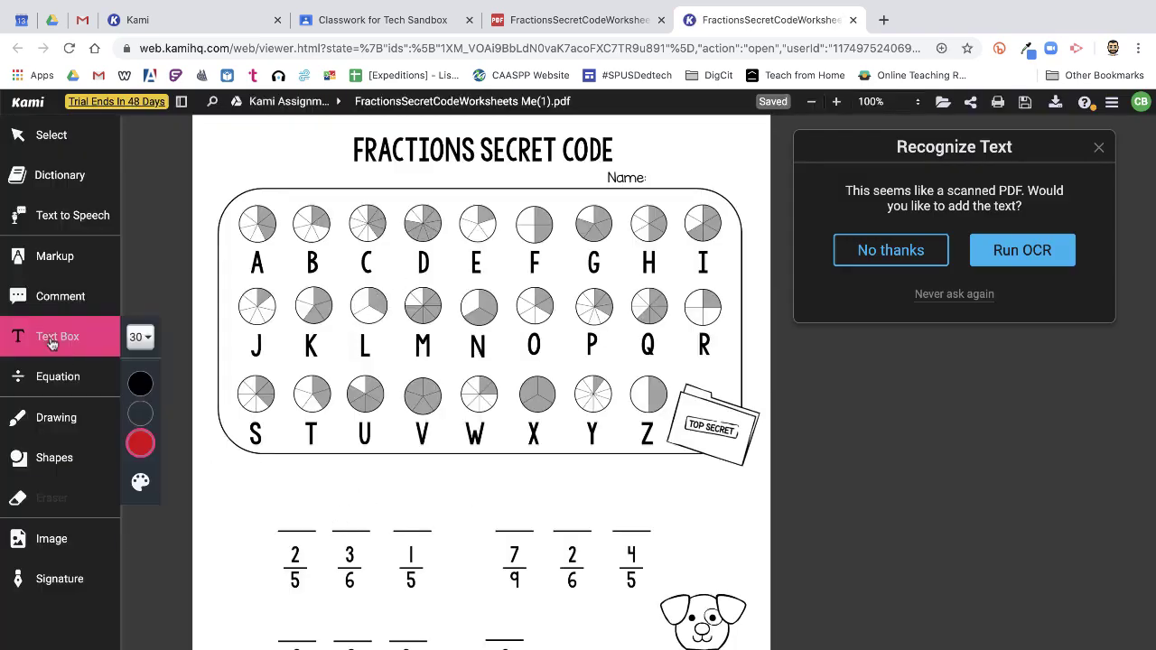
left_click(275, 497)
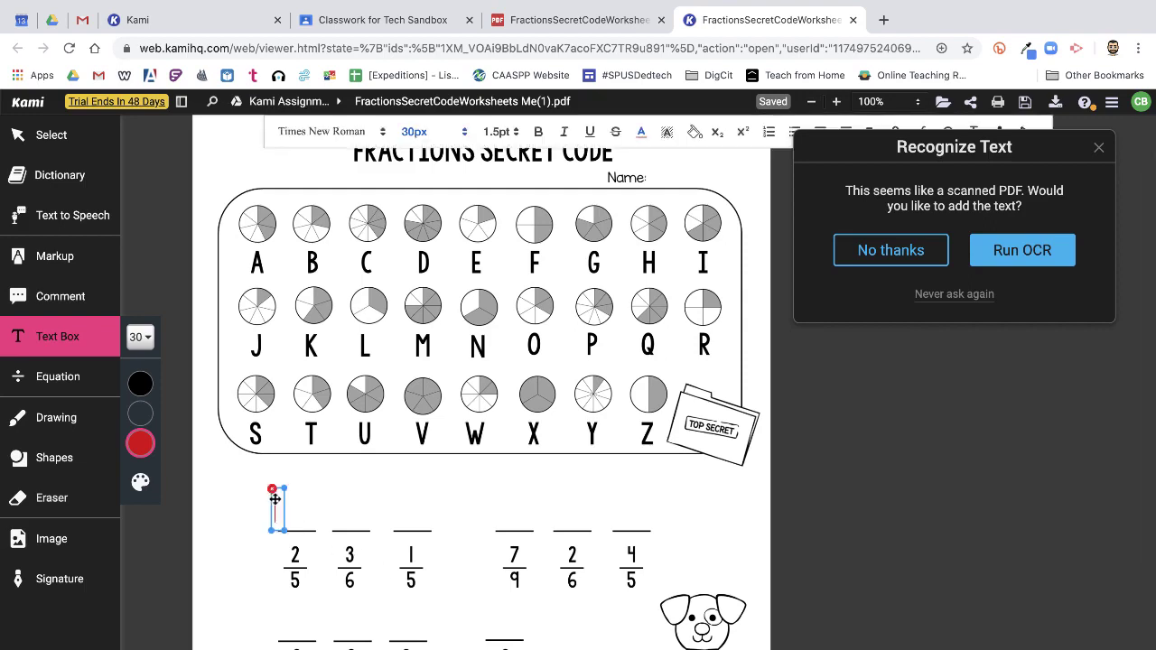
type("aldfjkasdlkfj")
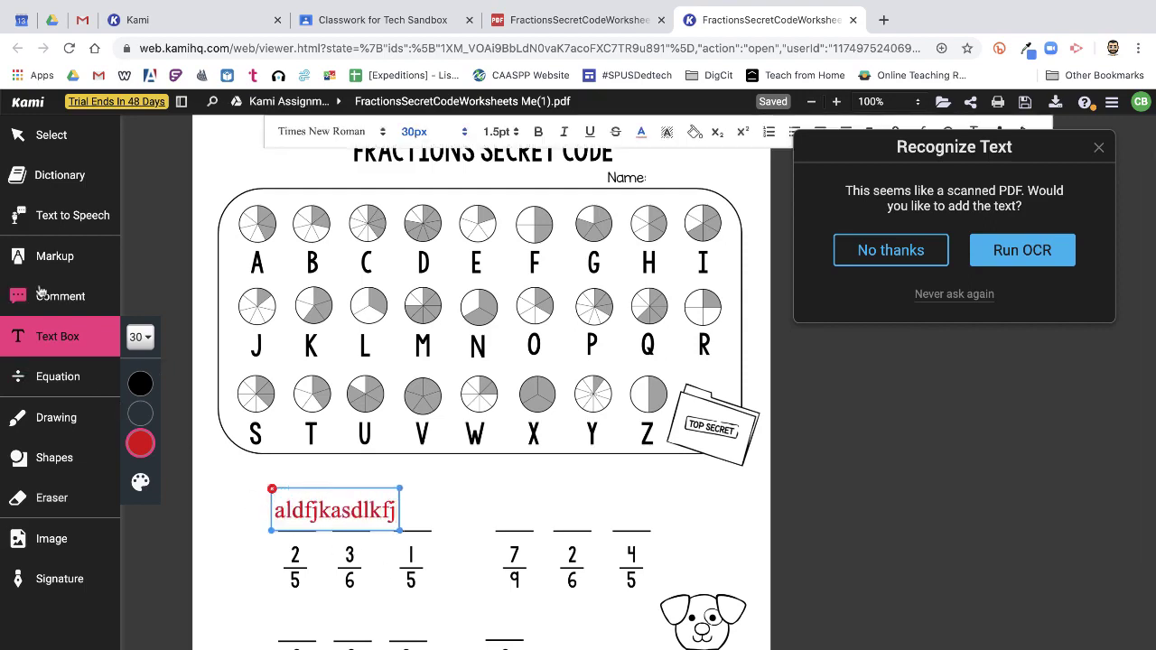
Step: Scribble a green freehand line over the blanks for 2/6 and 4/5, and draw a black rectangle around the 2/5 to 7/9 blanks
left_click(43, 434)
mouse_move(538, 437)
left_mouse_down()
mouse_move(592, 472)
mouse_move(630, 478)
mouse_move(572, 609)
left_mouse_up()
left_click(20, 458)
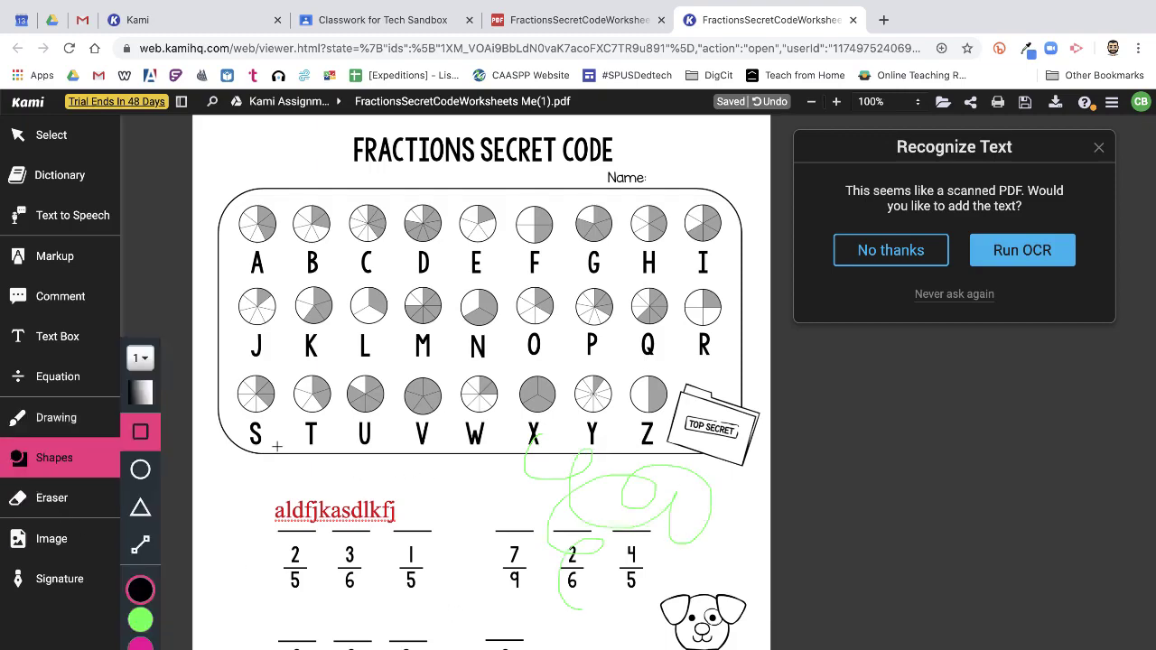
left_click_drag(251, 440, 531, 607)
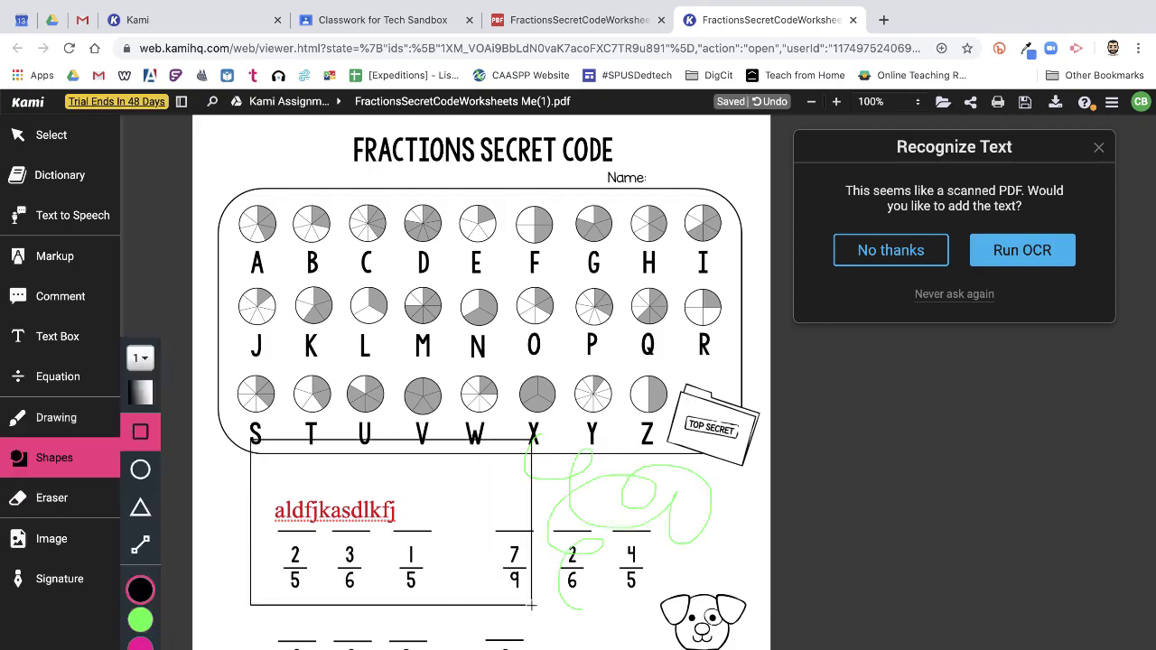